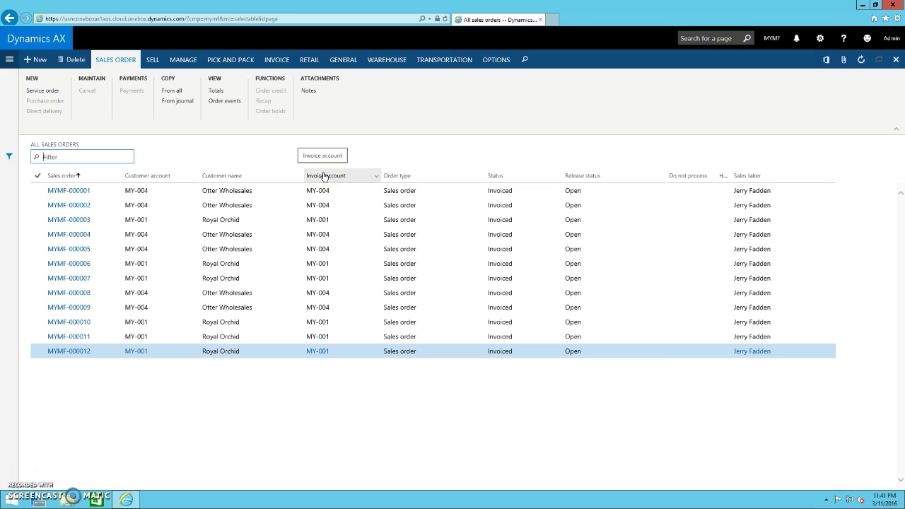
Step: Select sales order MYMF-000001, then start a new sales order and abandon it unsaved
click(210, 167)
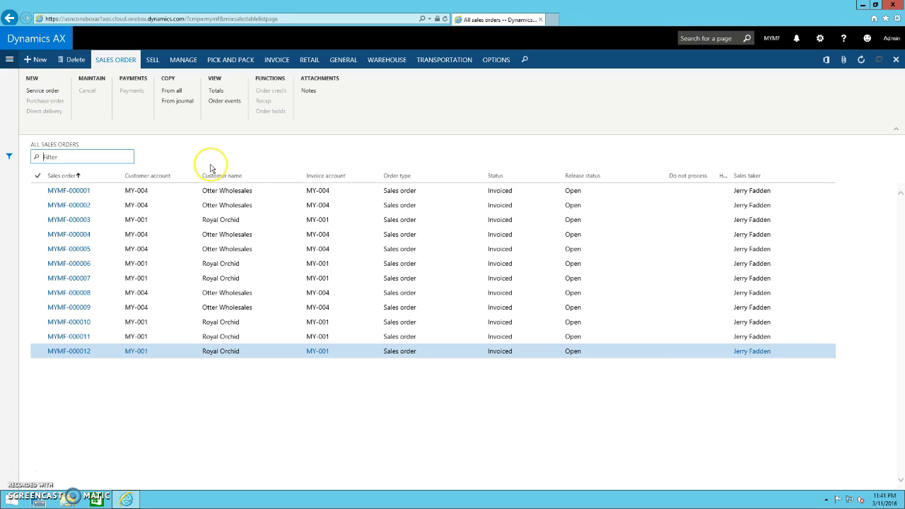
click(159, 192)
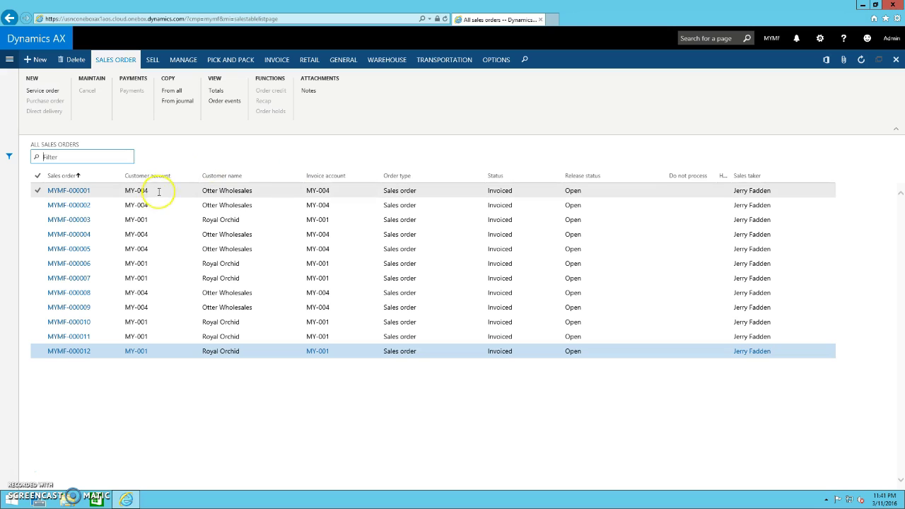
mouse_move(157, 193)
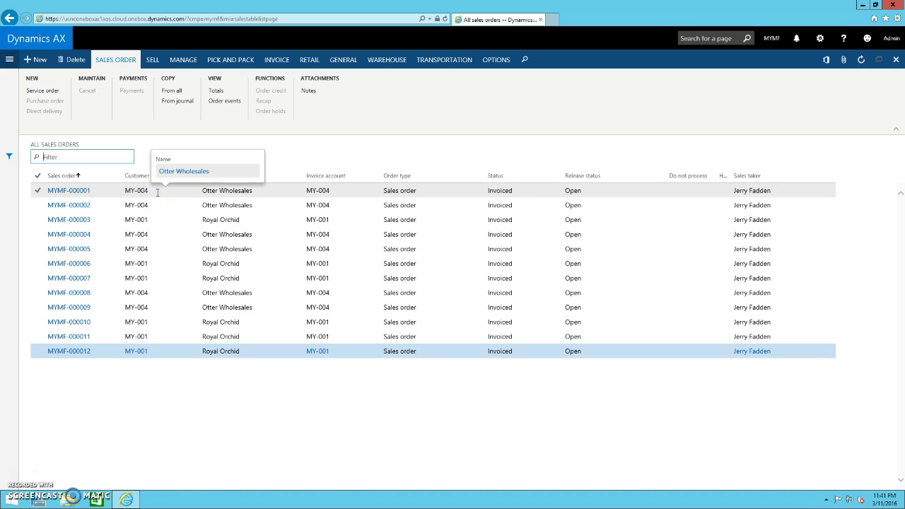
click(42, 108)
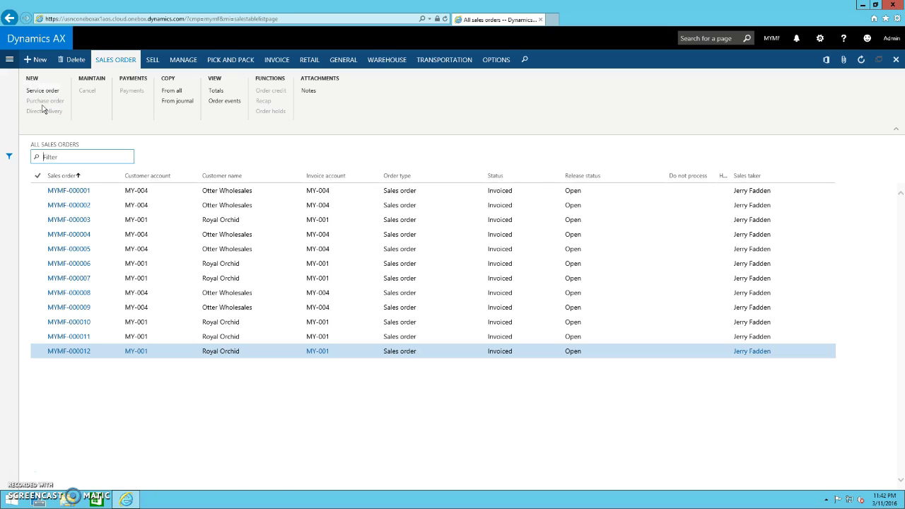
click(31, 66)
click(36, 64)
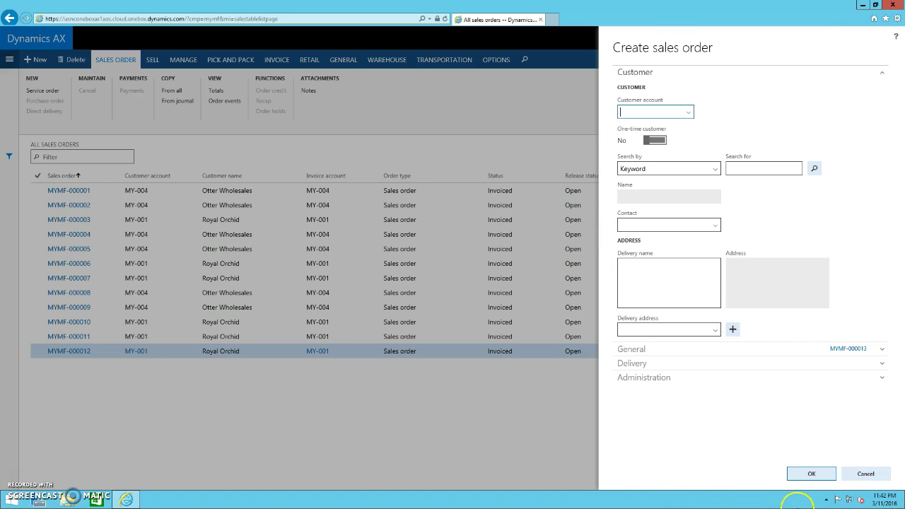
click(862, 475)
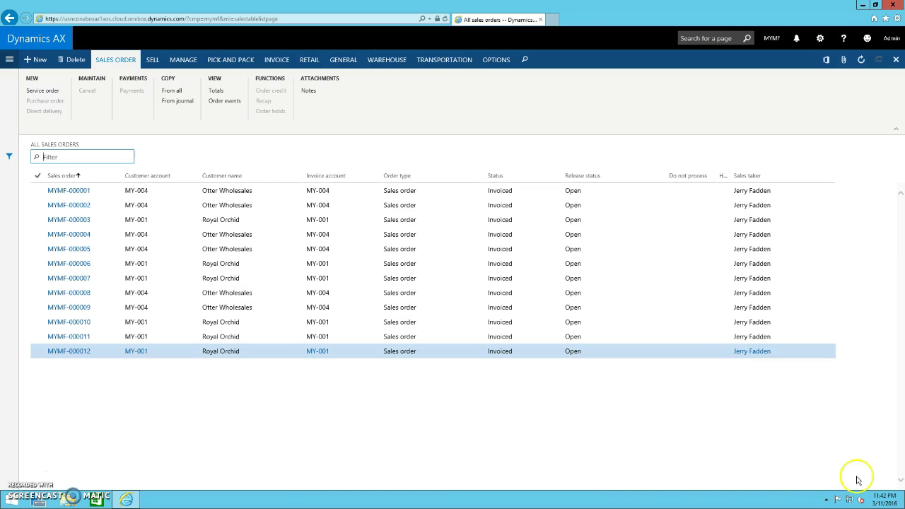
Step: Open the Sales orders (mymf) list in Excel and open the downloaded workbook
click(826, 60)
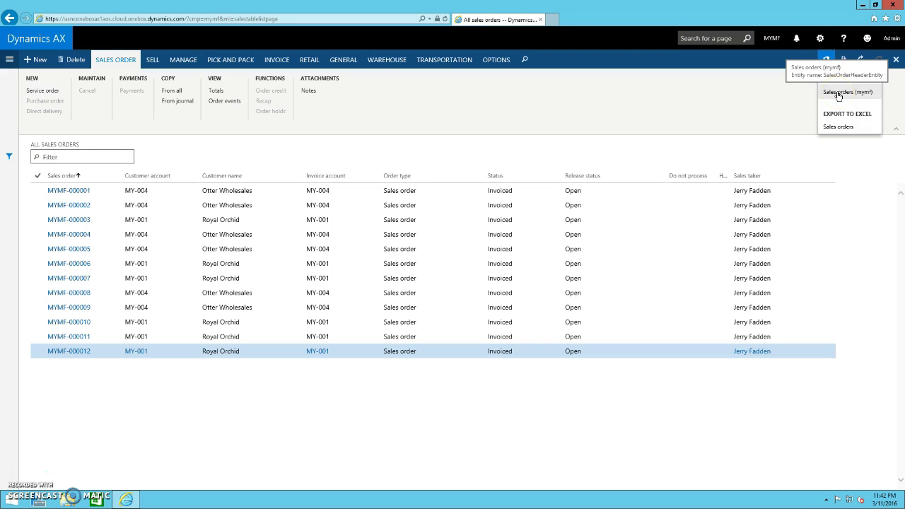
click(833, 75)
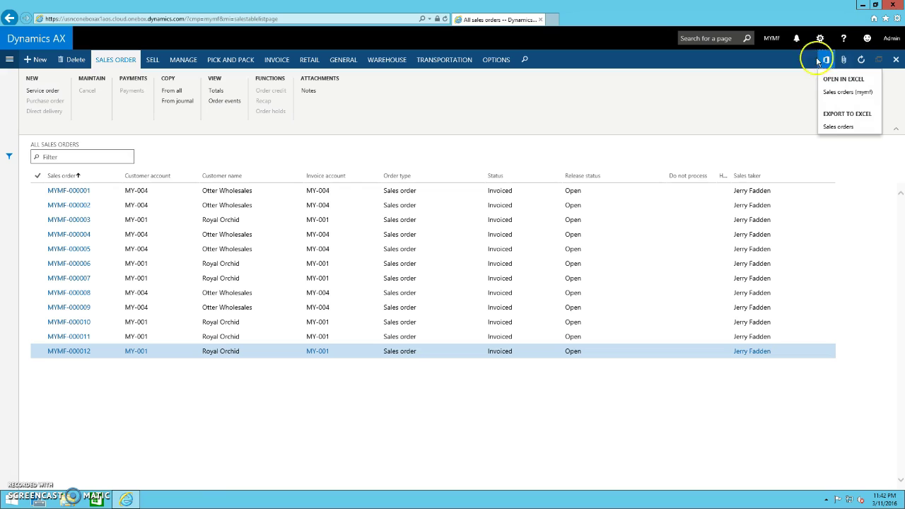
click(850, 94)
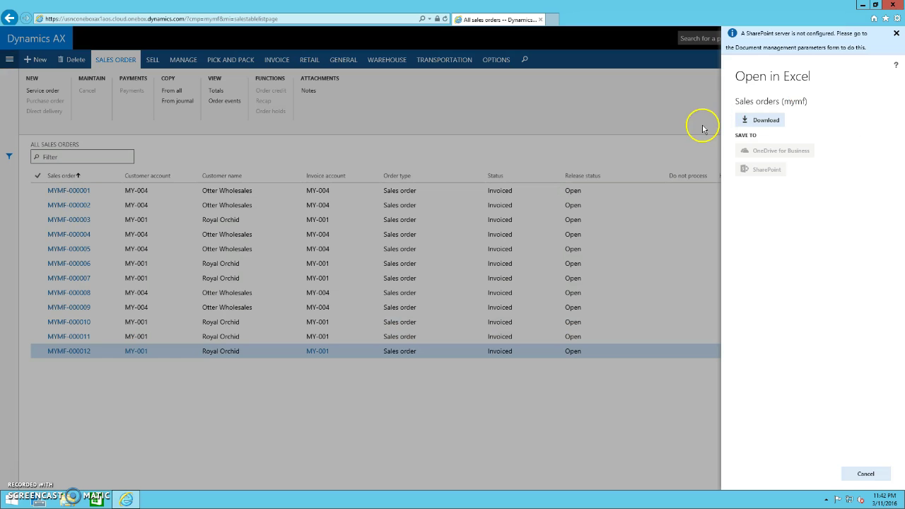
click(767, 121)
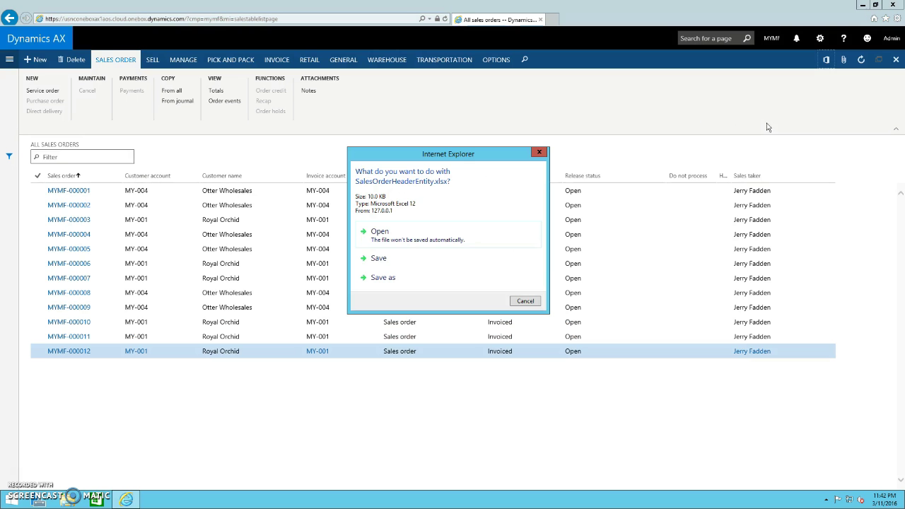
click(381, 232)
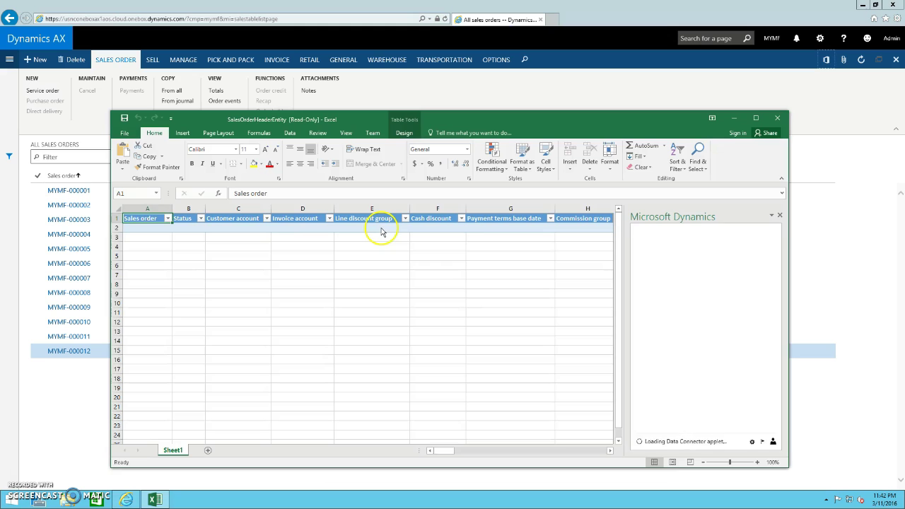
Step: Maximize the Excel window and select the MYMF-000012 cell
click(757, 118)
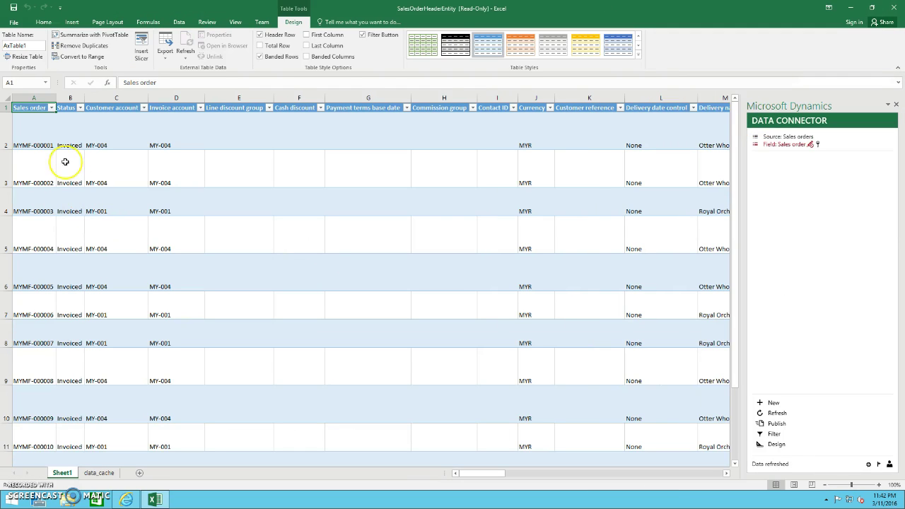
drag(735, 141, 742, 222)
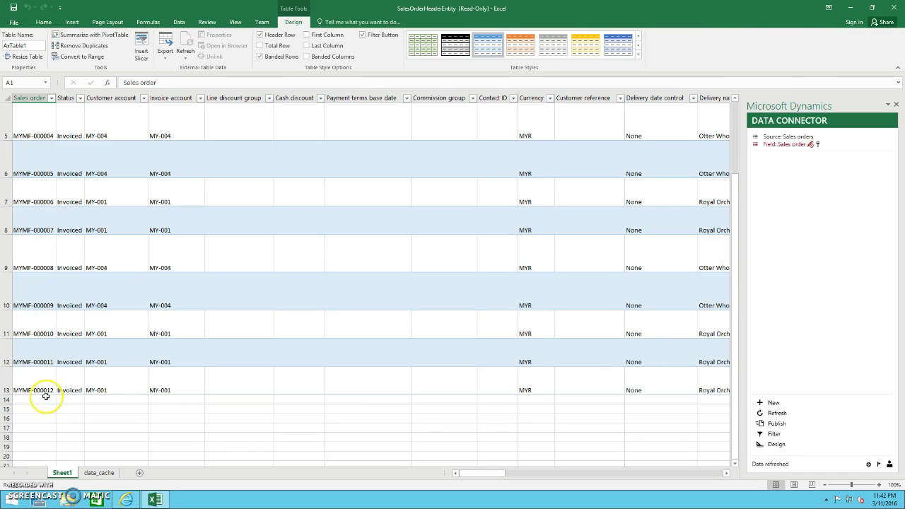
click(45, 399)
click(50, 383)
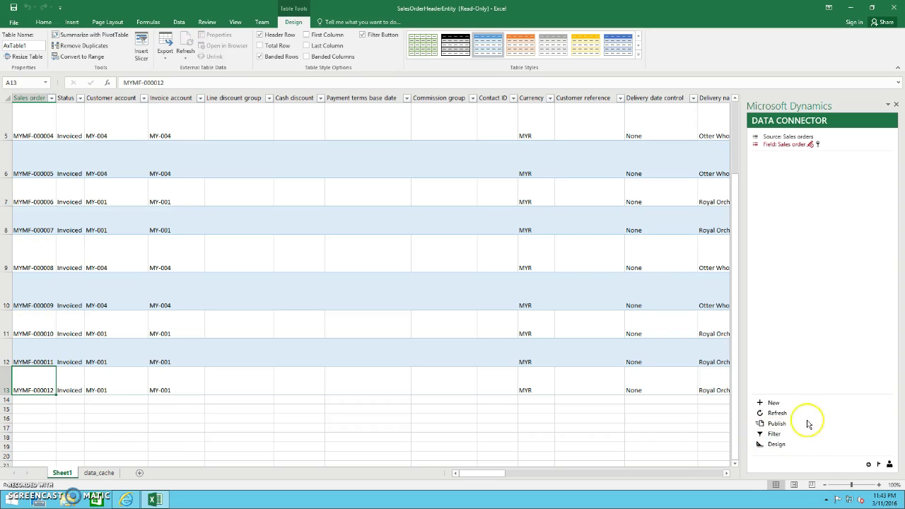
Step: Add a Data Connector filter of Status equal Open order and apply it
click(772, 434)
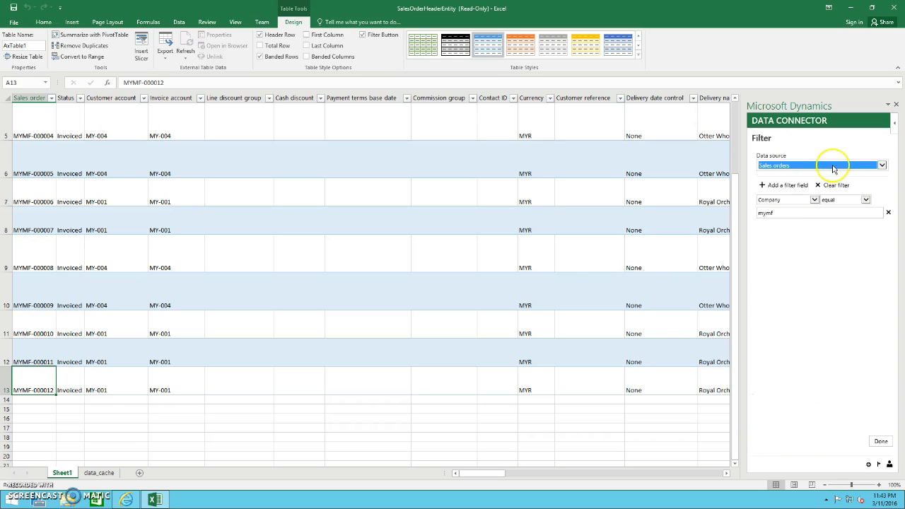
click(789, 185)
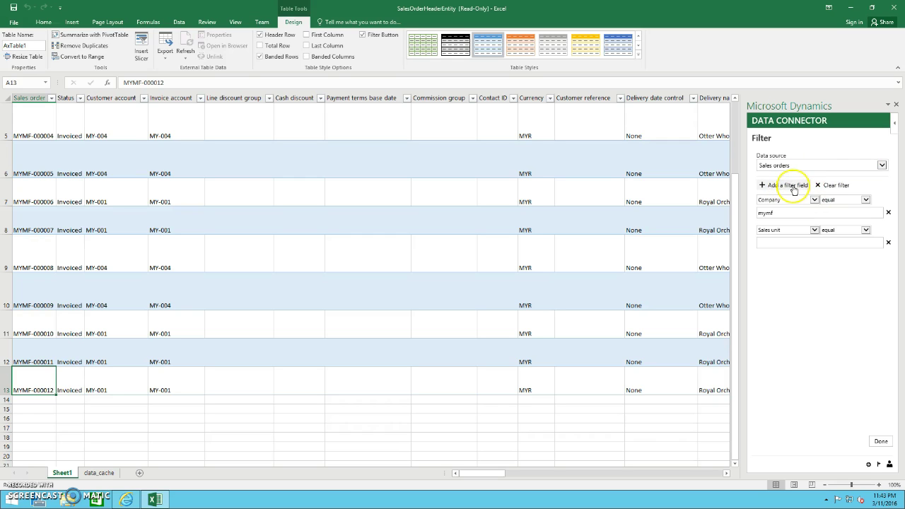
click(815, 229)
click(810, 272)
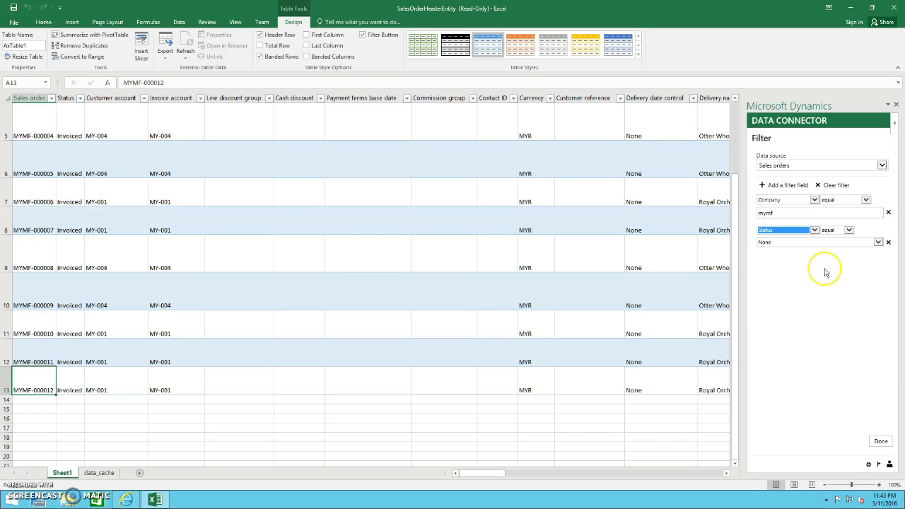
click(834, 243)
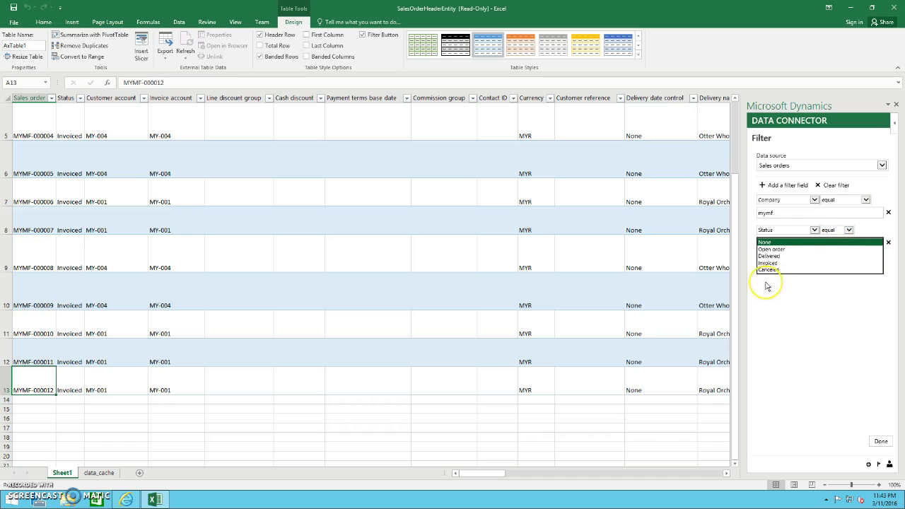
click(792, 249)
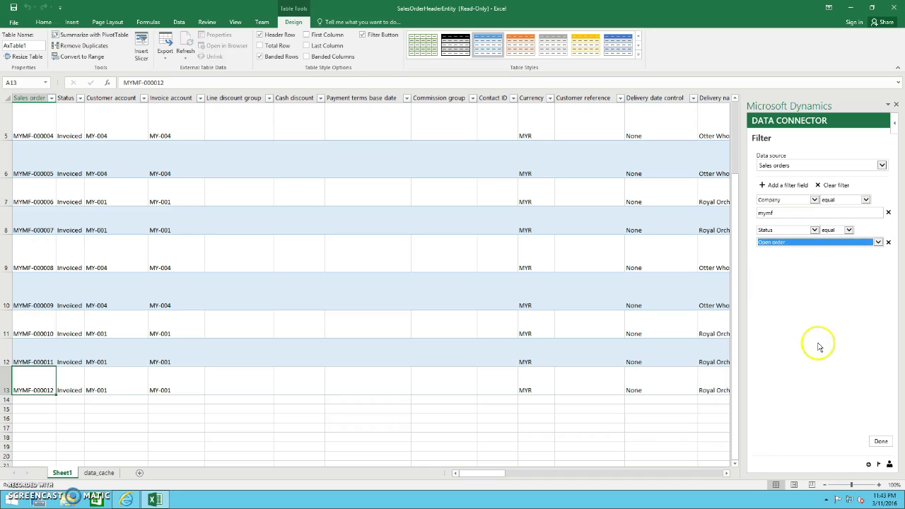
click(881, 440)
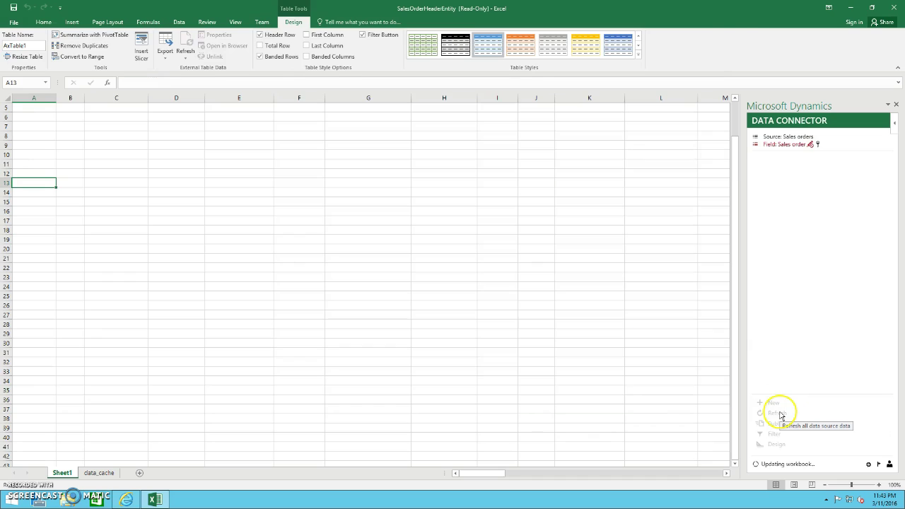
scroll(732, 113, up, 2)
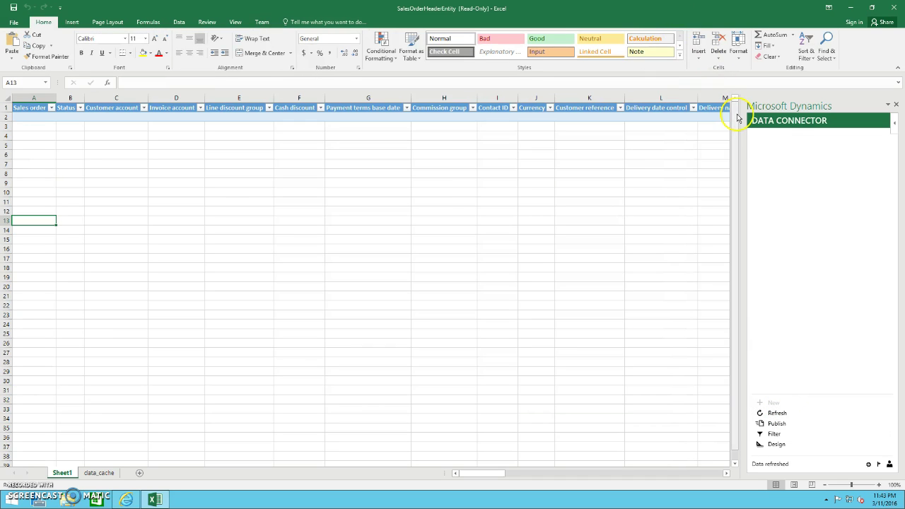
Step: Add a new row with status Open order and customer account MY-004
click(25, 116)
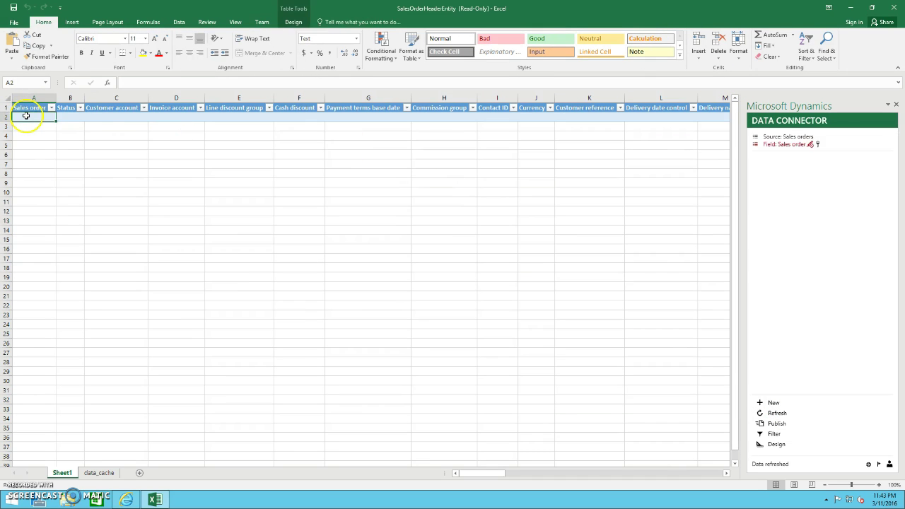
click(65, 118)
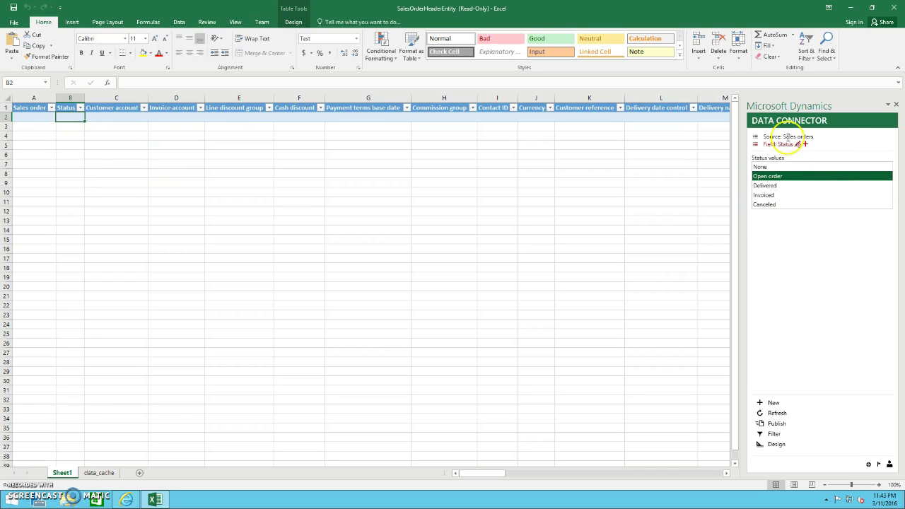
click(772, 178)
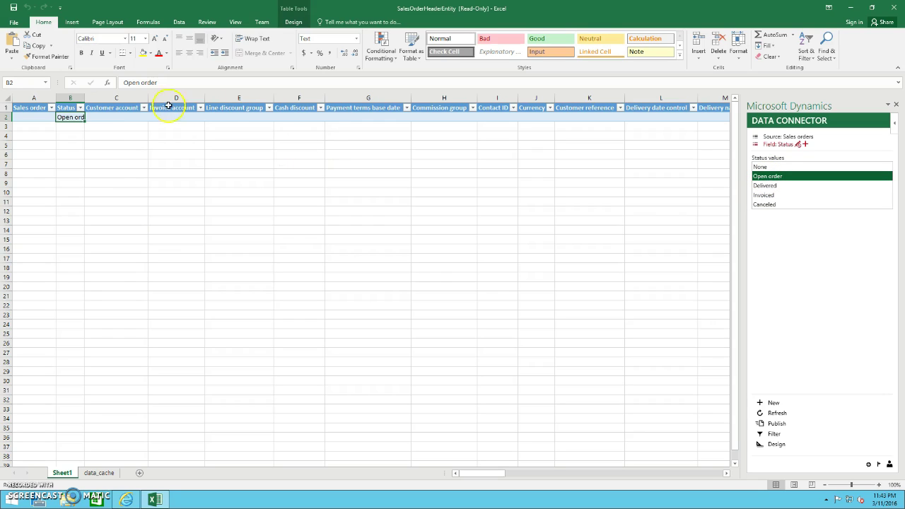
click(128, 119)
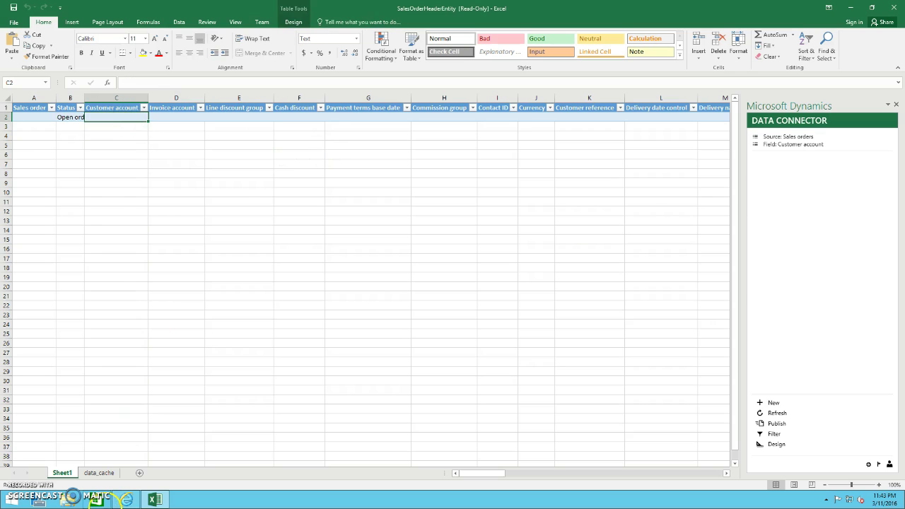
click(126, 499)
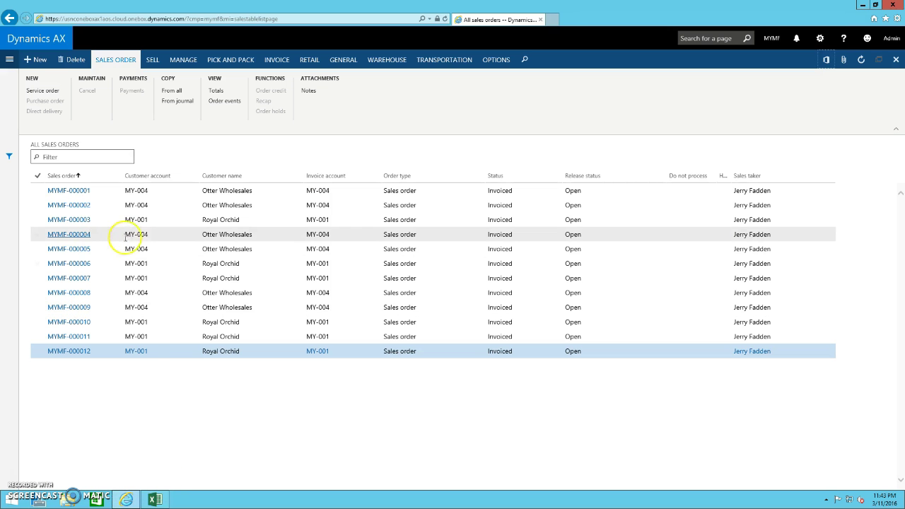
click(156, 499)
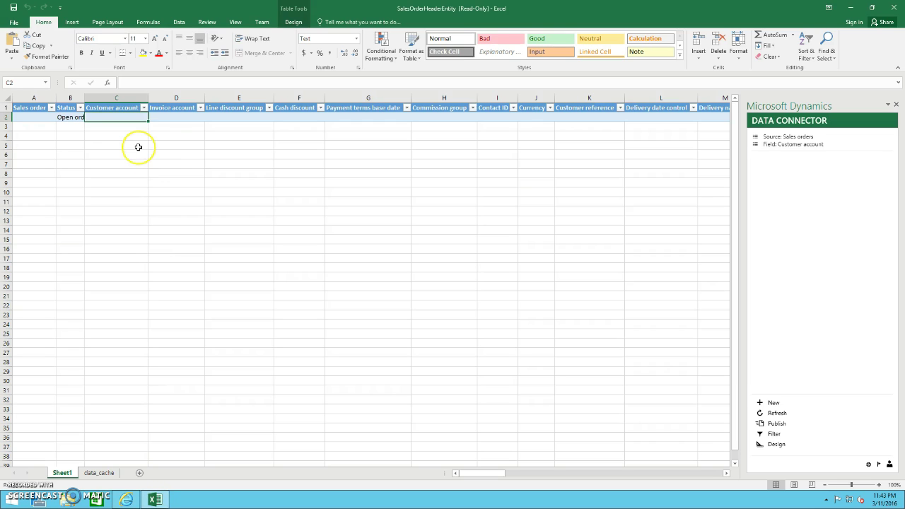
text(MY-004)
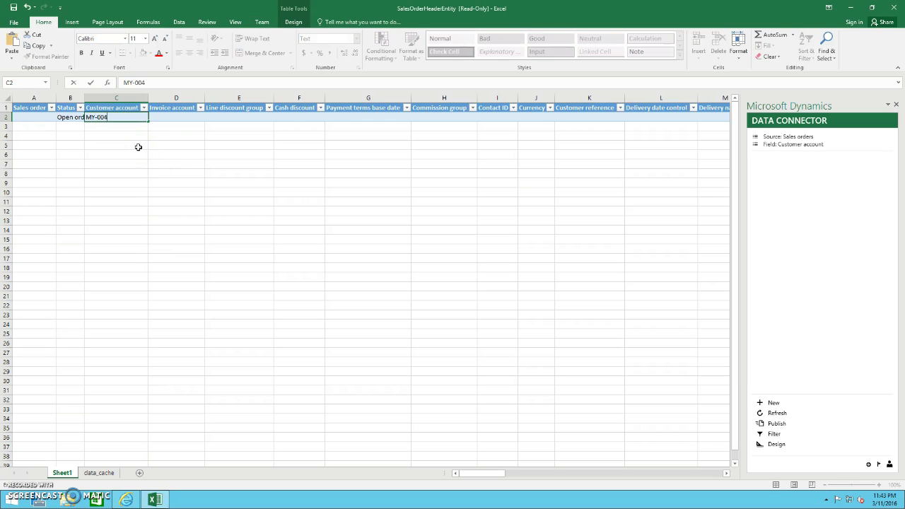
key(ctrl+Return)
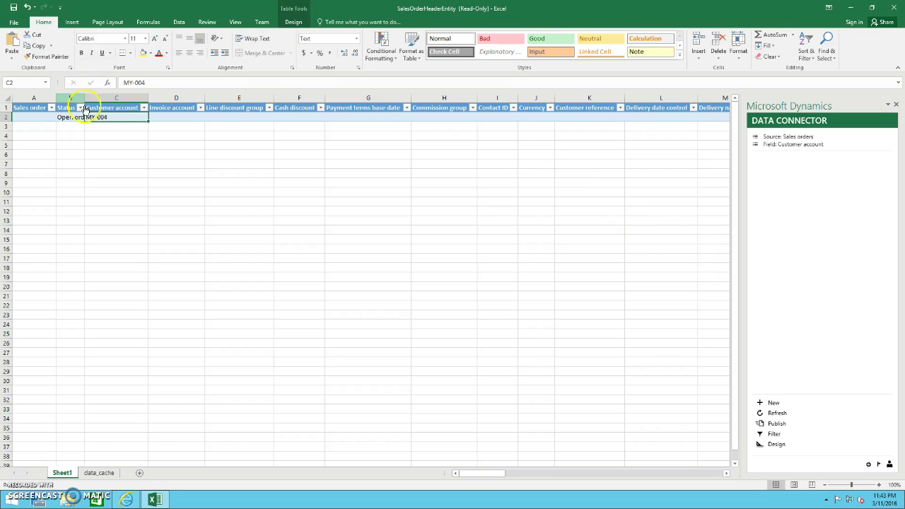
Step: Enter 'Hello Dynamics!' as the new row's customer reference
click(585, 117)
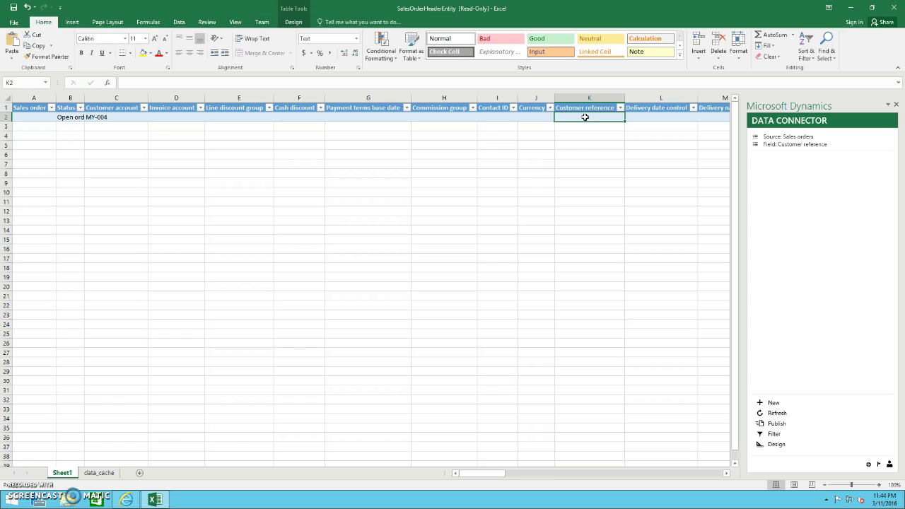
text(Hello Dynamics!)
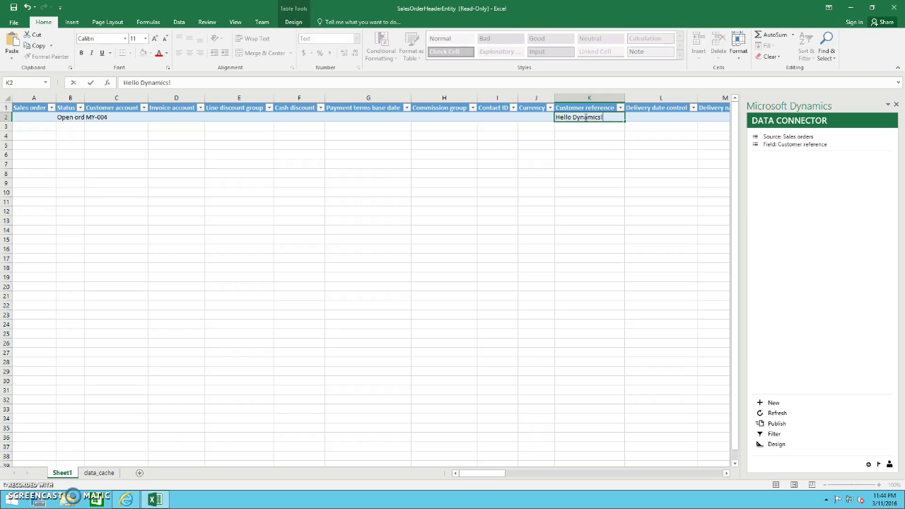
key(Tab)
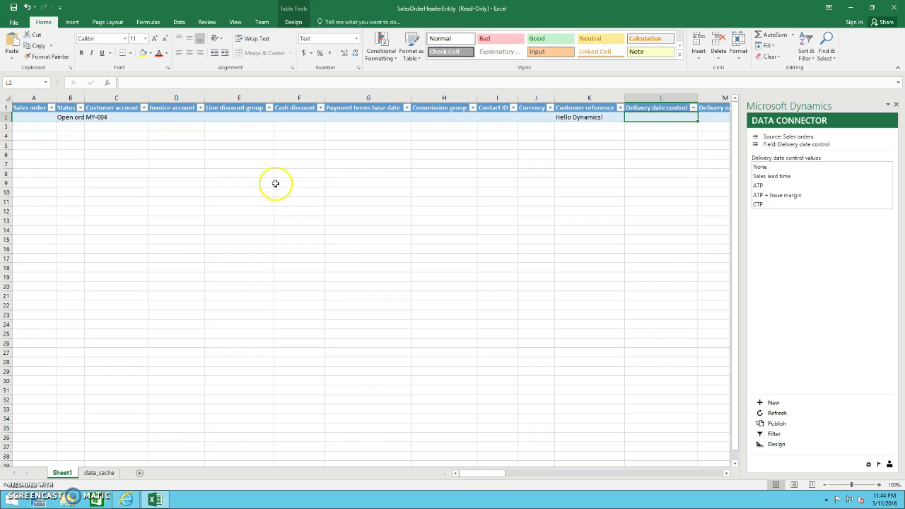
click(70, 127)
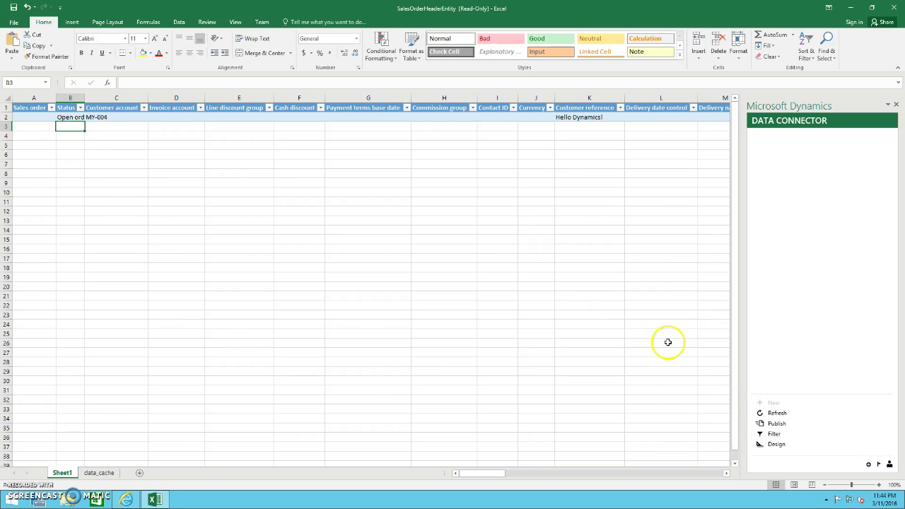
Step: Add two new rows and set the second order to Open order for customer MY-001
key(Up)
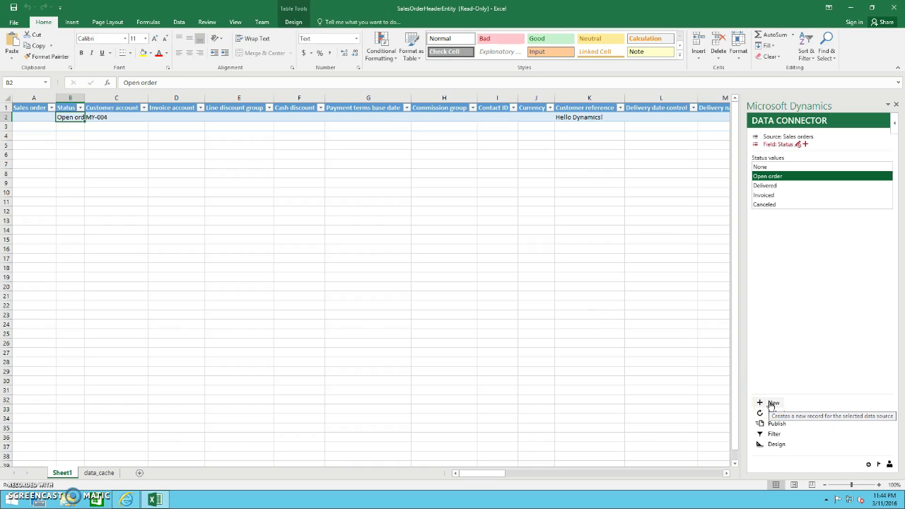
click(771, 404)
click(73, 128)
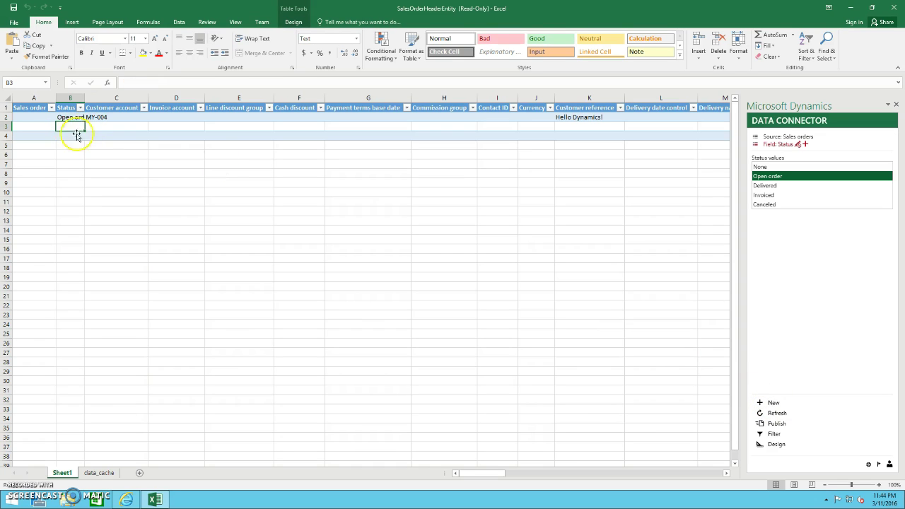
click(773, 176)
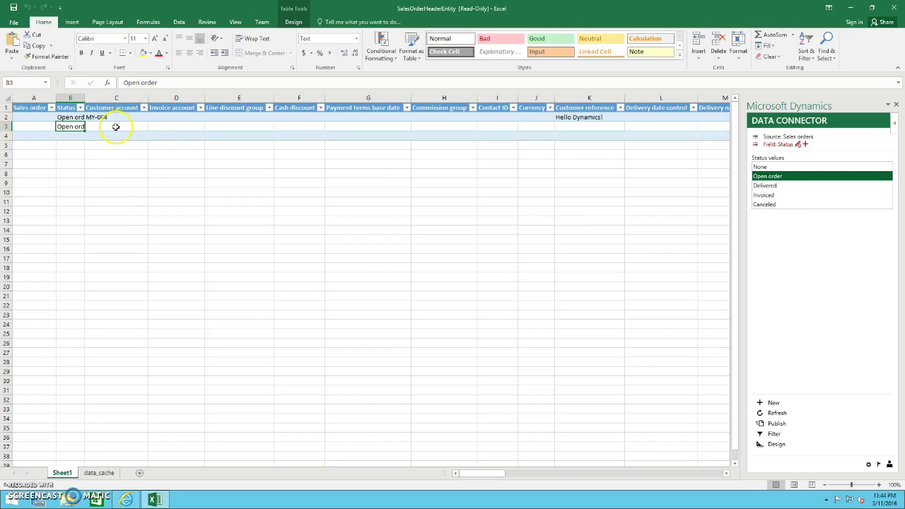
click(126, 500)
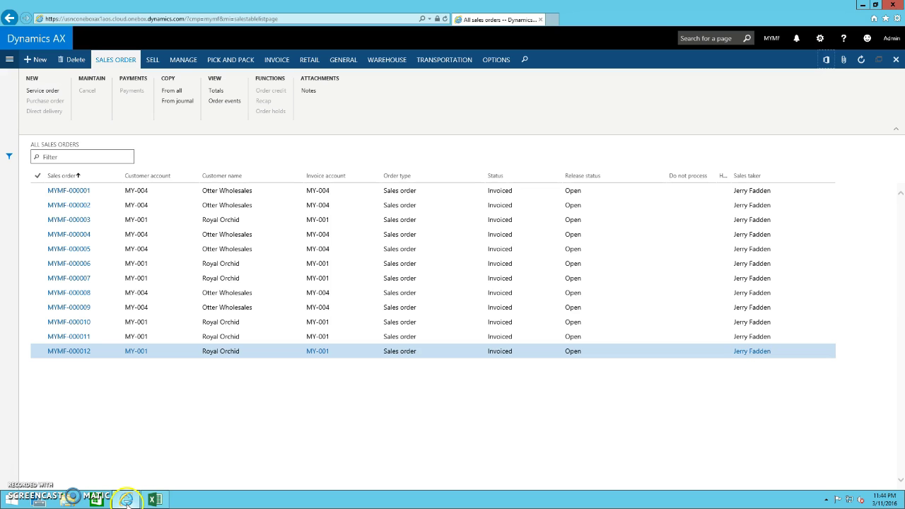
click(155, 500)
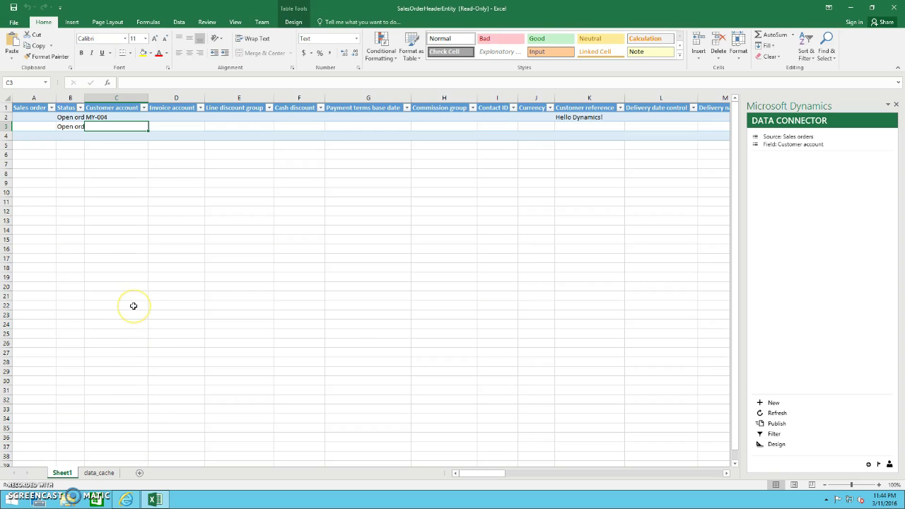
text(M)
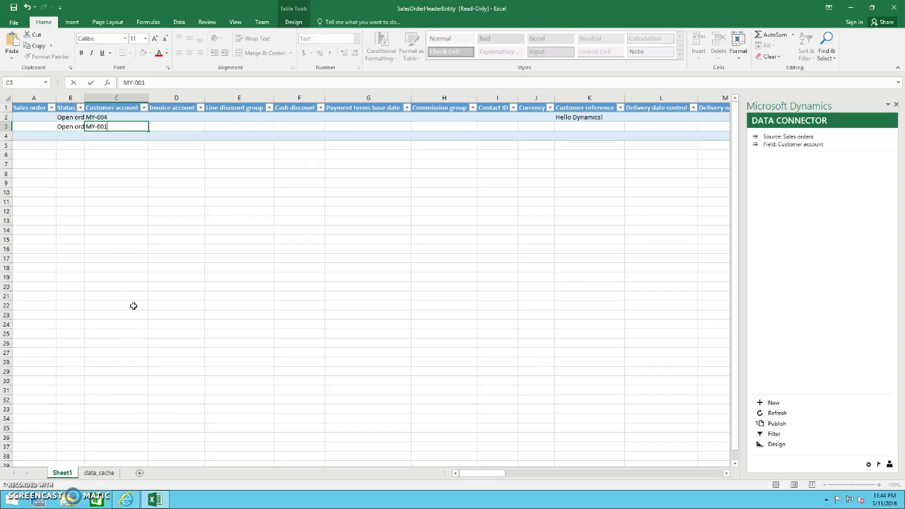
text(Y-001)
key(Return)
Step: Set the third order to Open order for customer MY-004
click(68, 135)
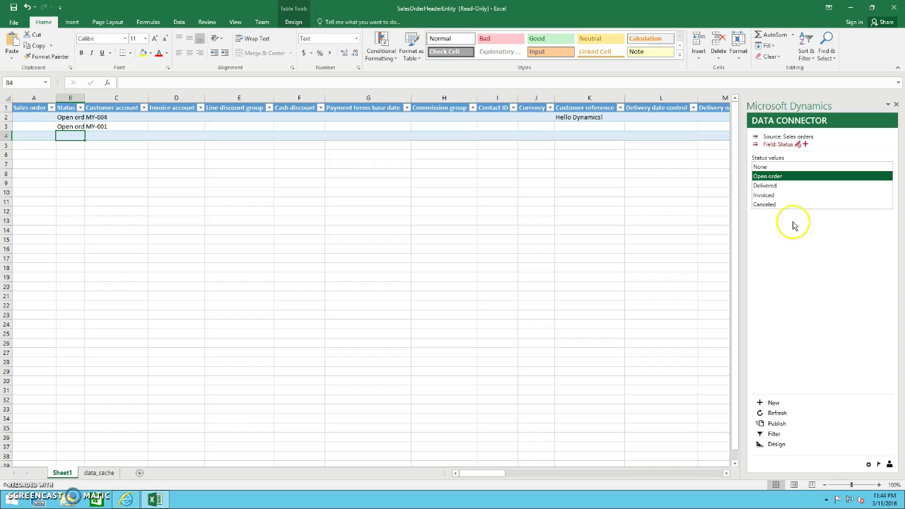
double_click(759, 176)
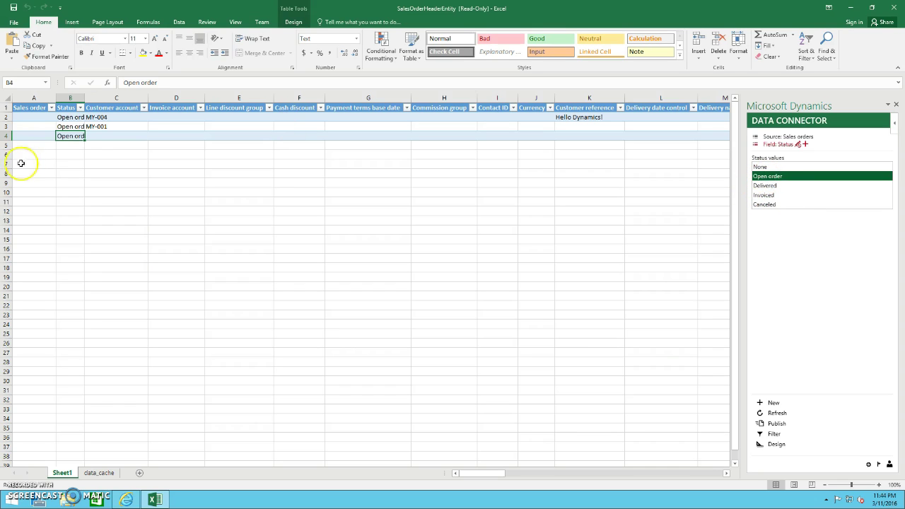
click(93, 134)
text(MY-0)
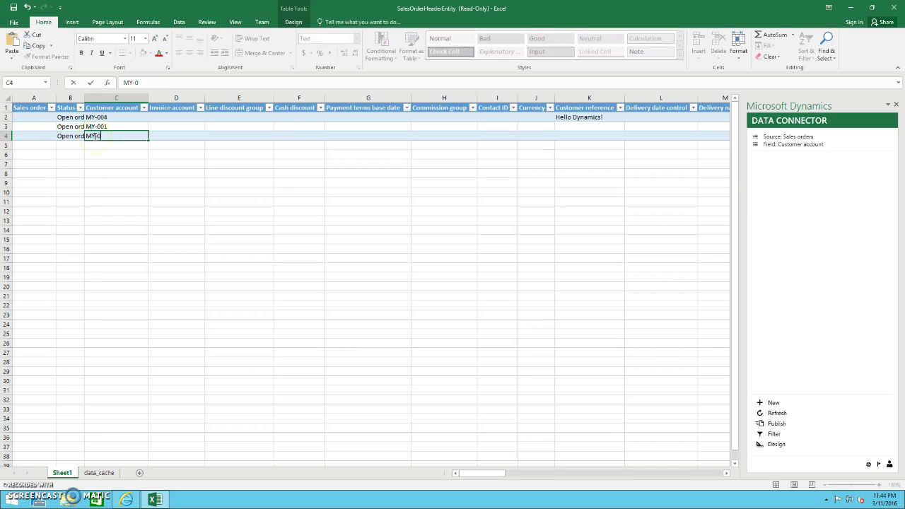
text(04)
key(Return)
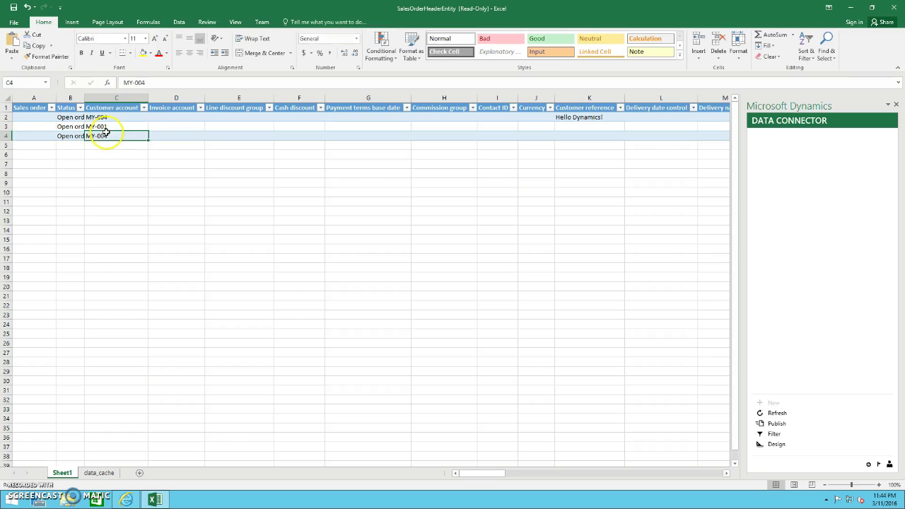
click(106, 134)
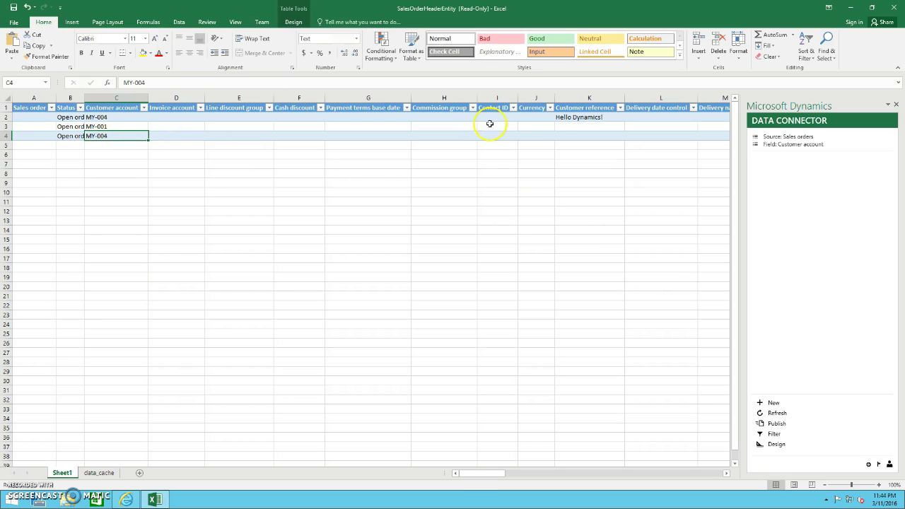
Step: Enter references 'Goodbye Dynamics!' and 'Hello World!', then publish the orders to Dynamics
click(574, 126)
text(Goodbye Dynamics!)
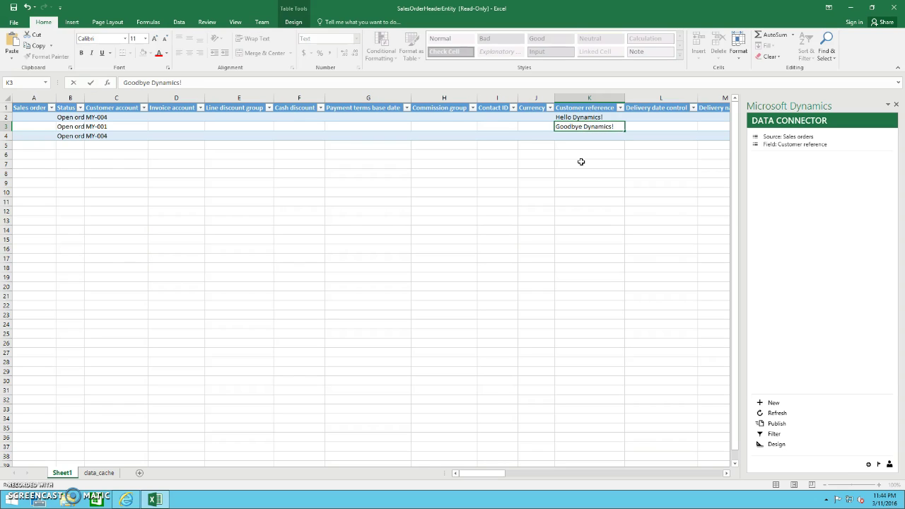
key(Return)
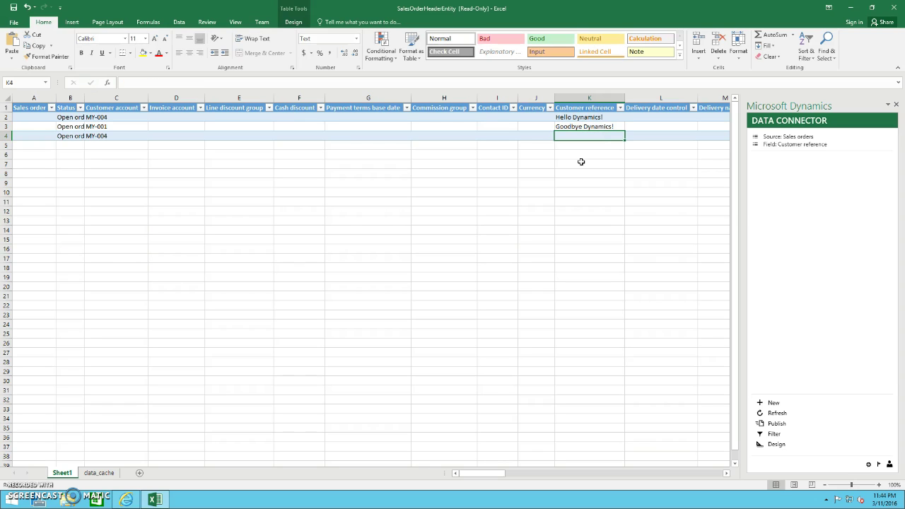
text(Hello World!)
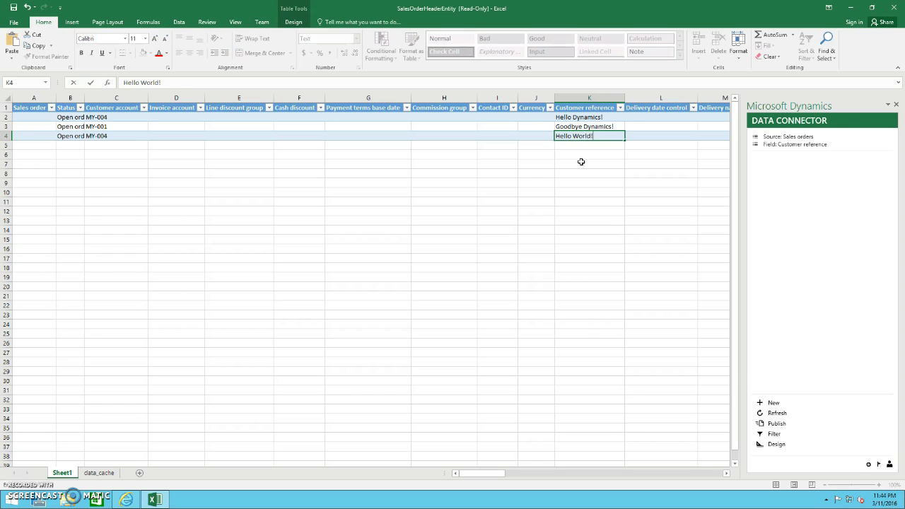
key(Up)
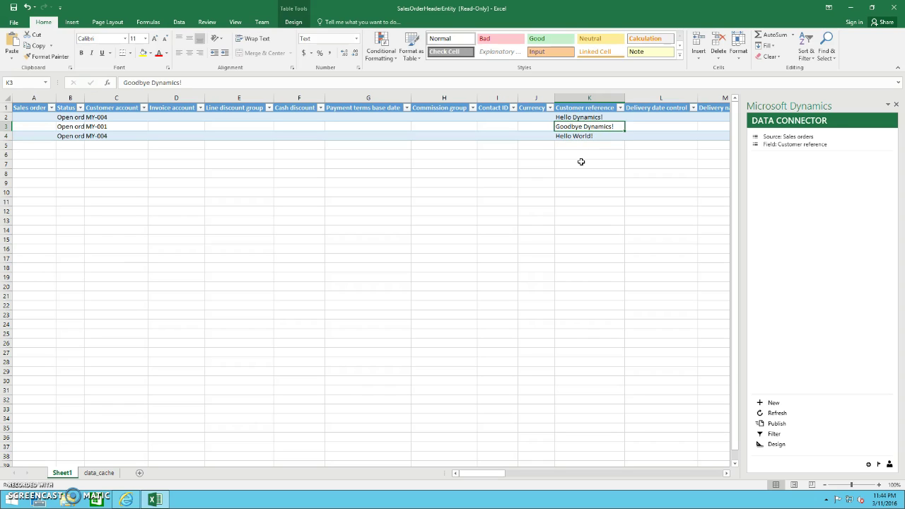
key(Down)
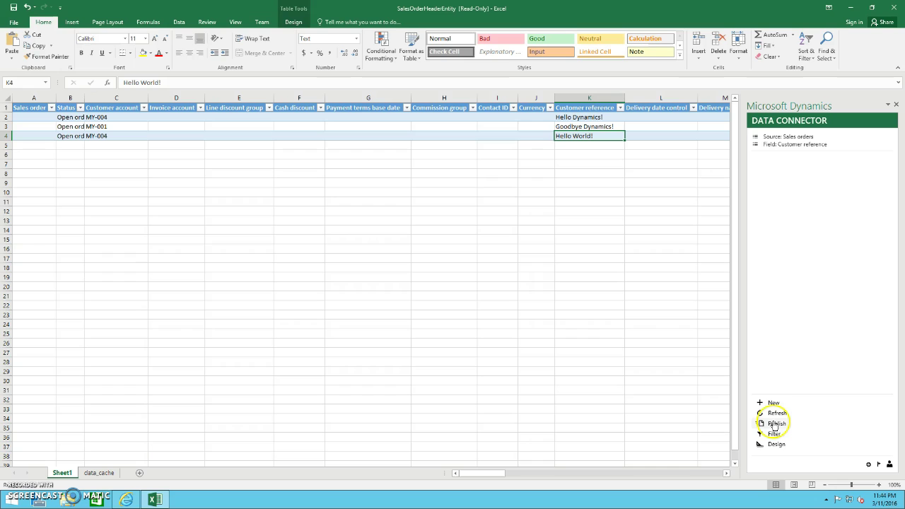
click(776, 424)
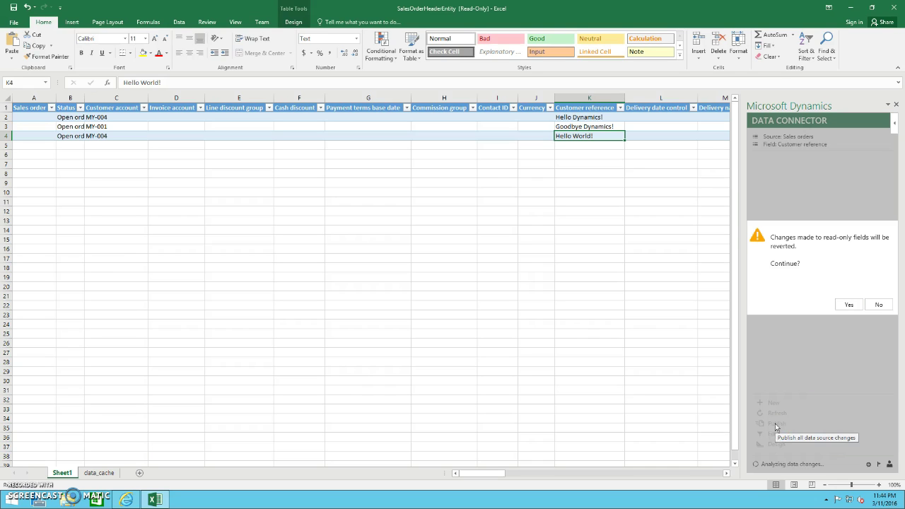
click(850, 304)
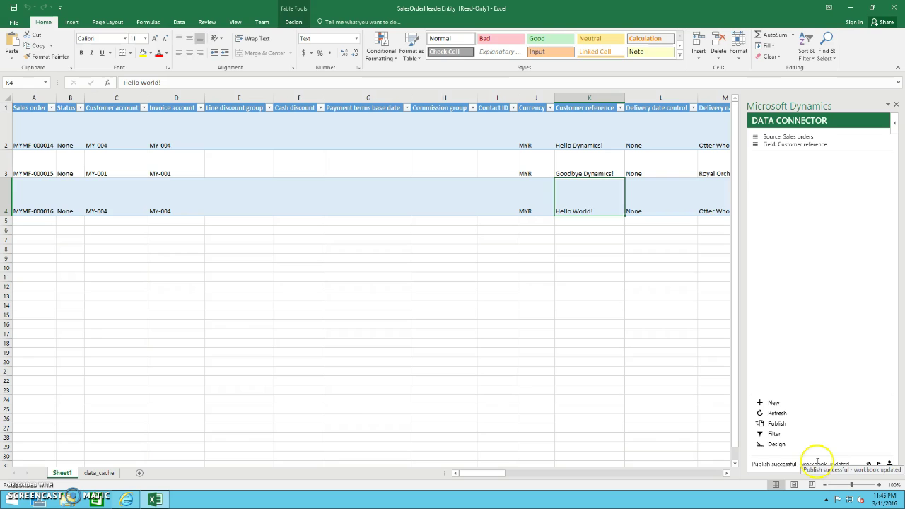
Step: Refresh All sales orders in Dynamics AX and open order MYMF-000014's details
click(126, 499)
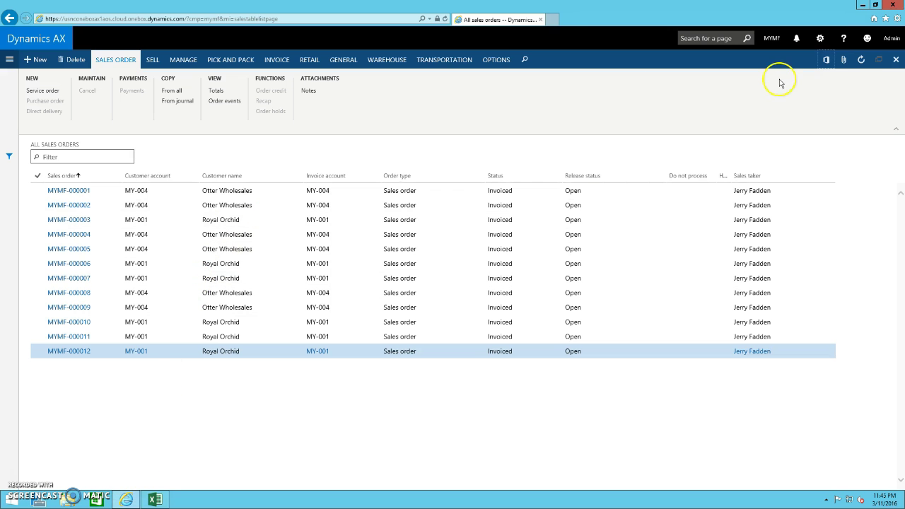
click(862, 61)
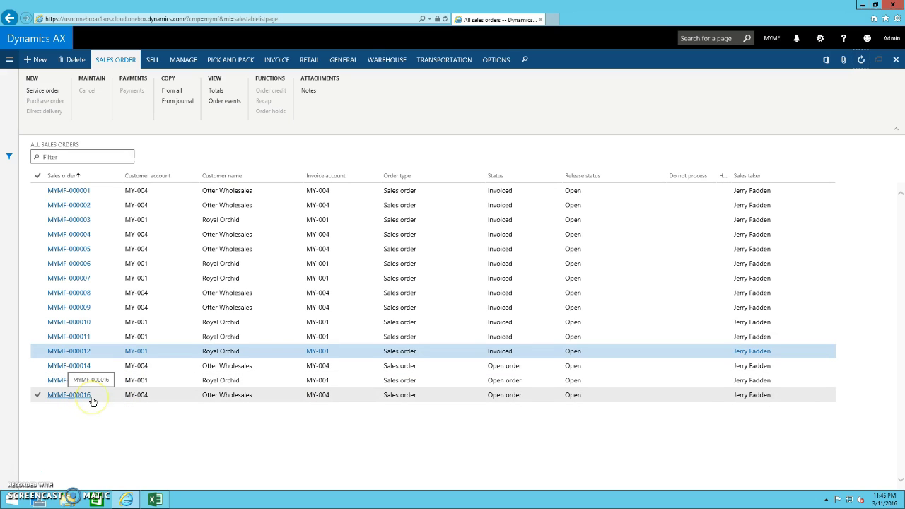
click(138, 369)
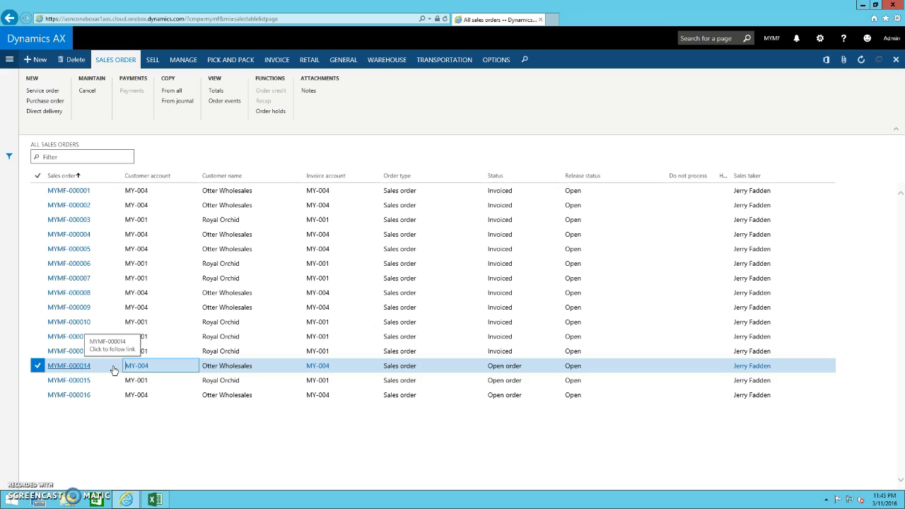
click(101, 365)
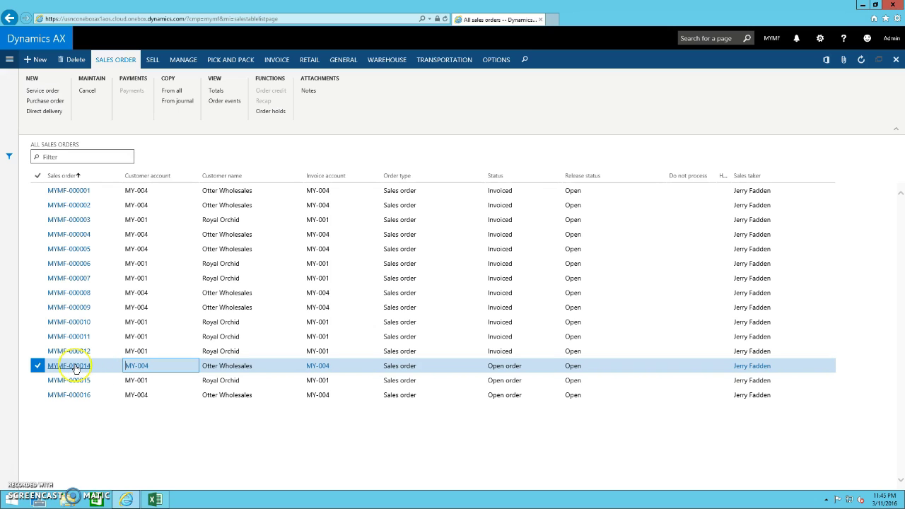
click(75, 366)
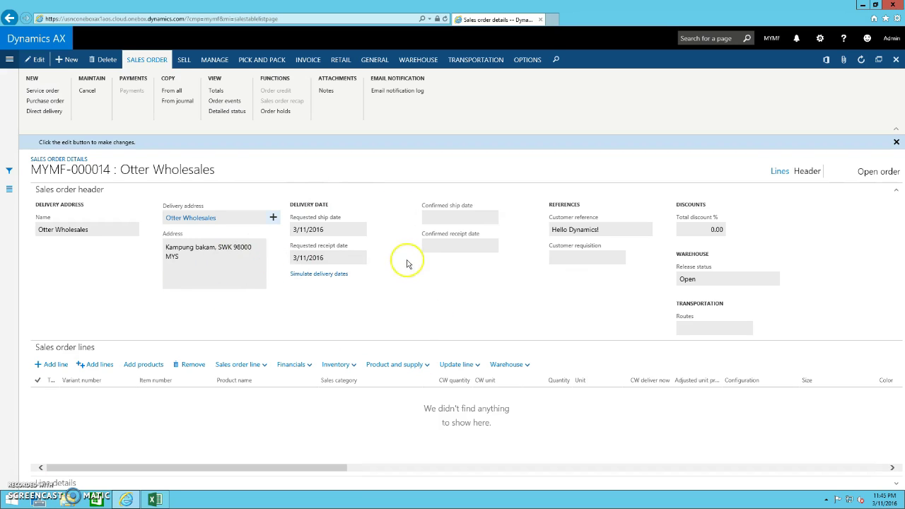
Step: Add an order line for item A0002 HDMI 12' Cables
click(58, 365)
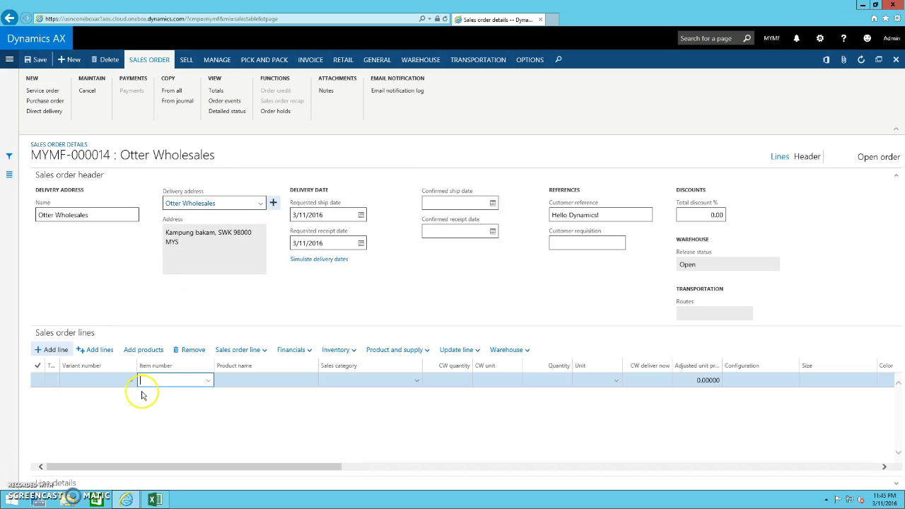
click(209, 381)
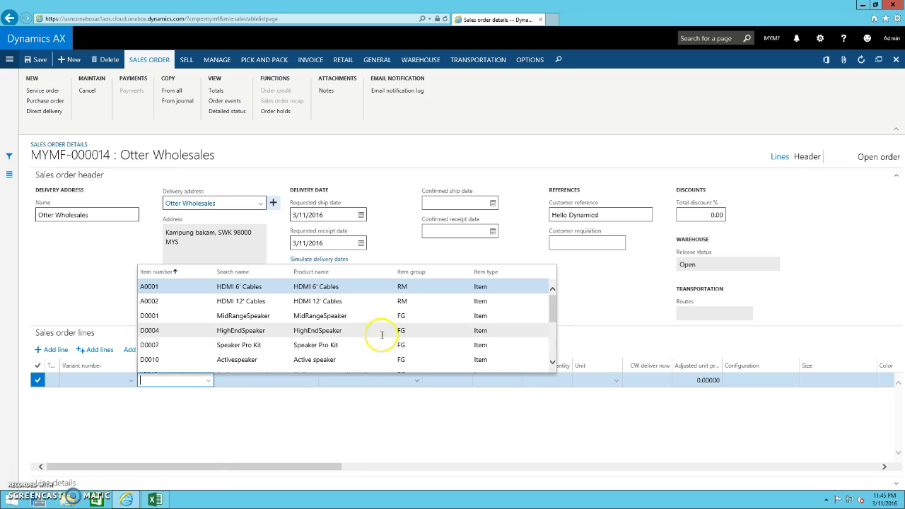
click(331, 303)
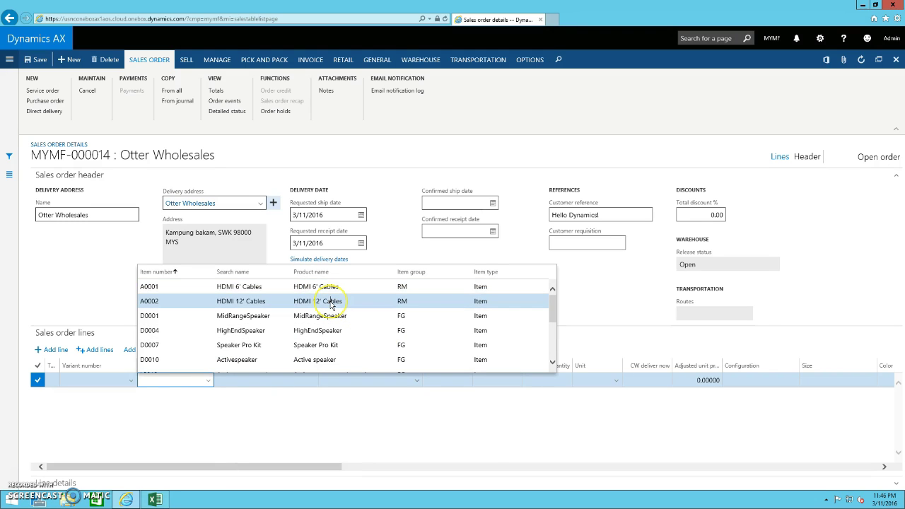
click(331, 303)
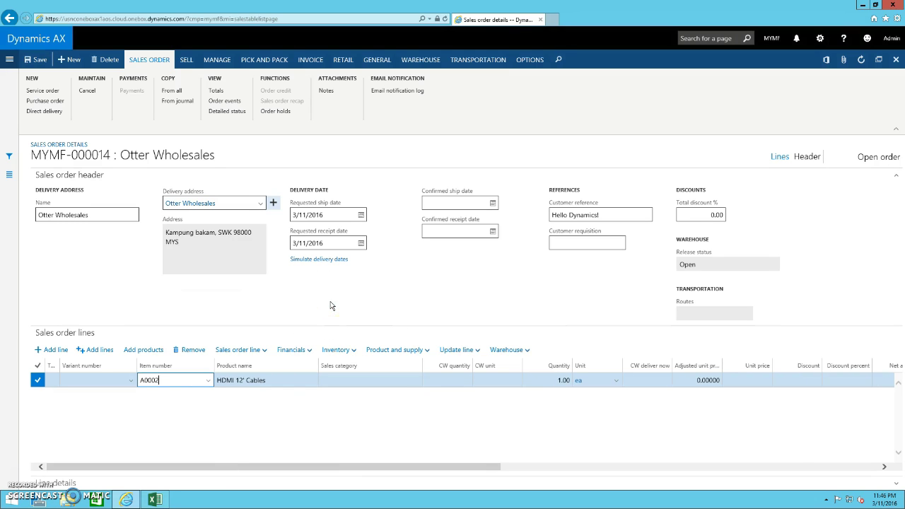
Step: Set the line to quantity 3 ea at unit price 50, giving net amount 150.00
click(555, 381)
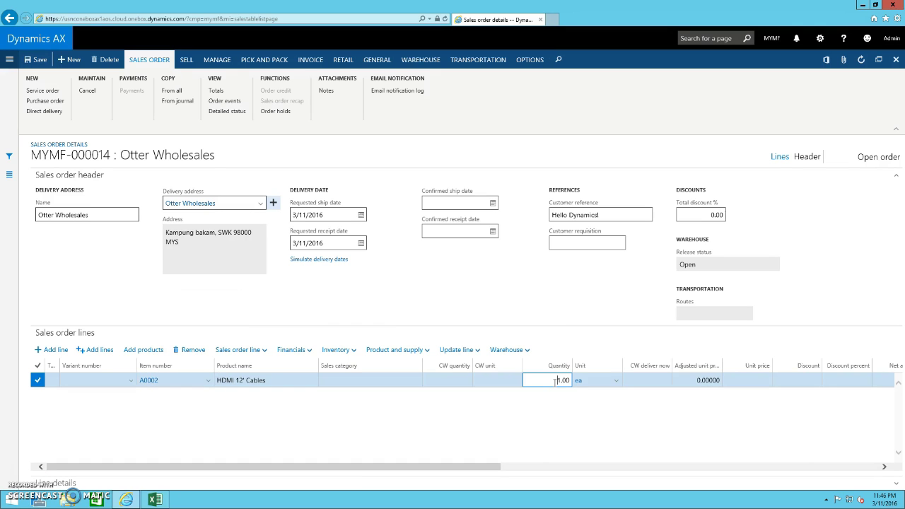
drag(562, 380, 550, 380)
click(572, 382)
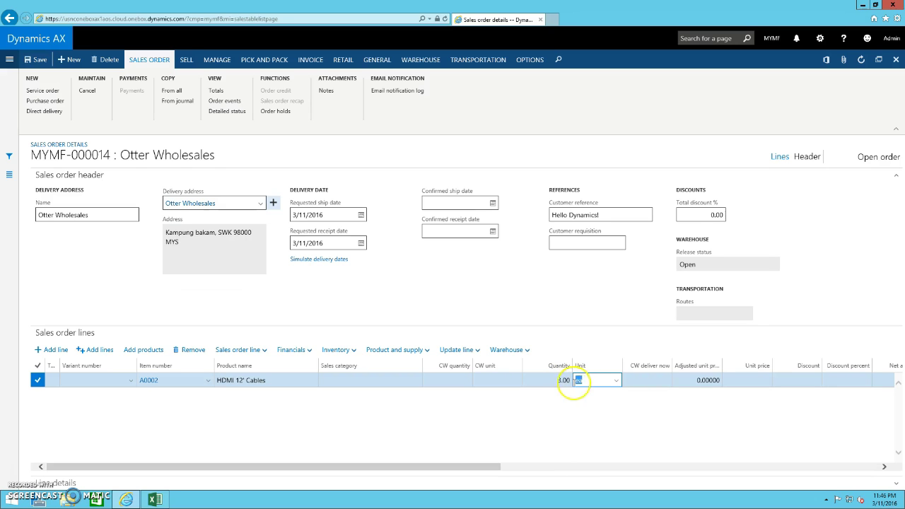
click(540, 469)
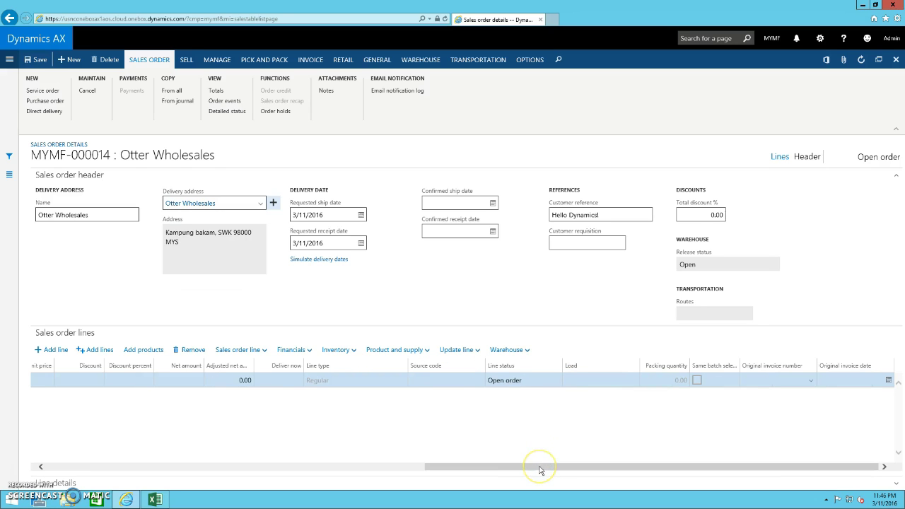
drag(540, 470, 338, 471)
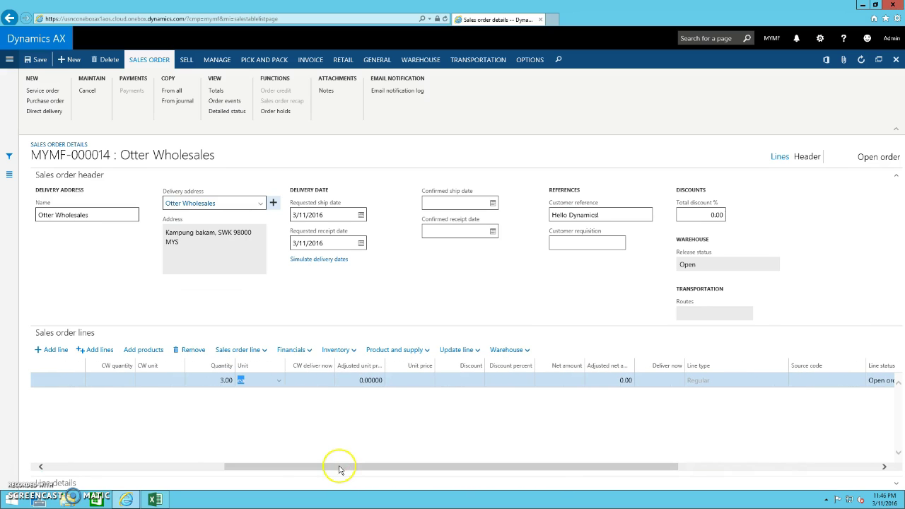
click(414, 380)
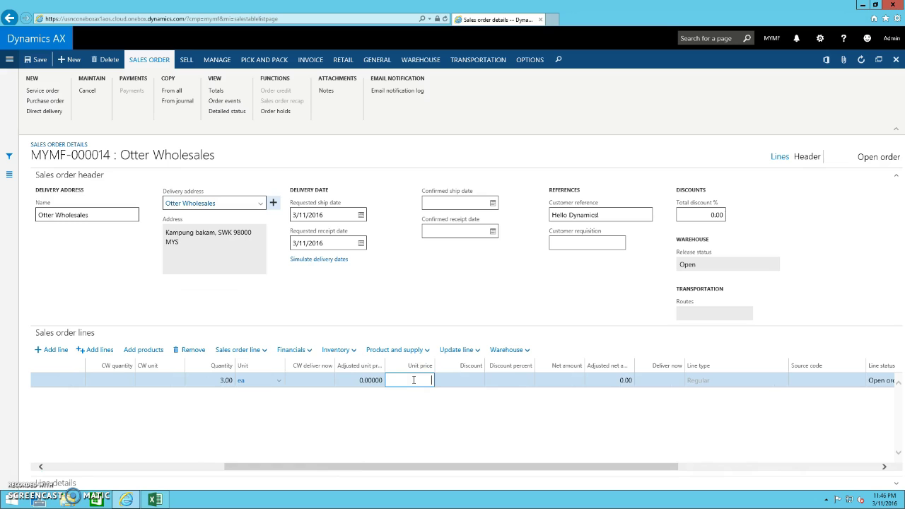
key(Tab)
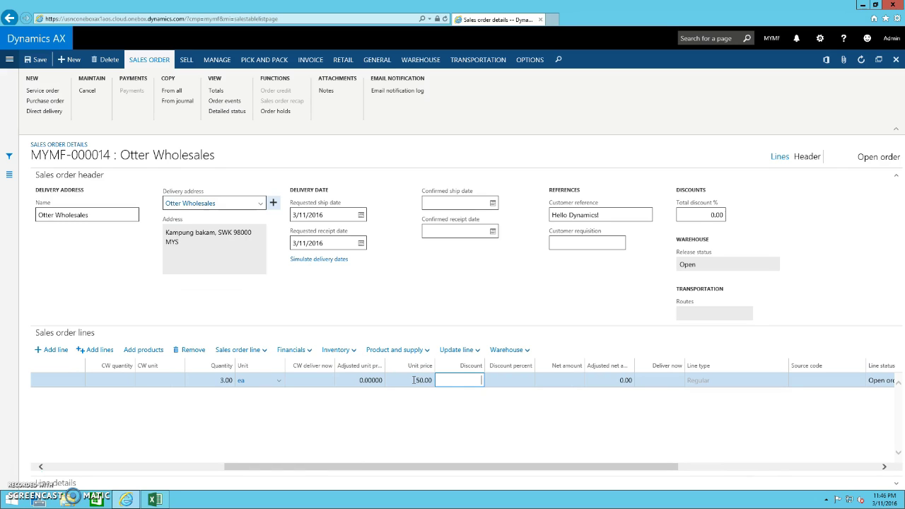
drag(536, 465, 621, 461)
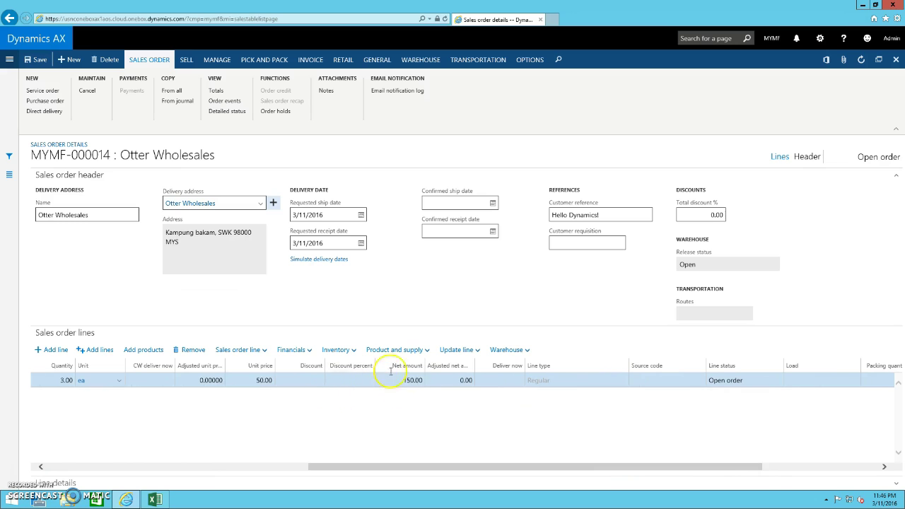
click(281, 469)
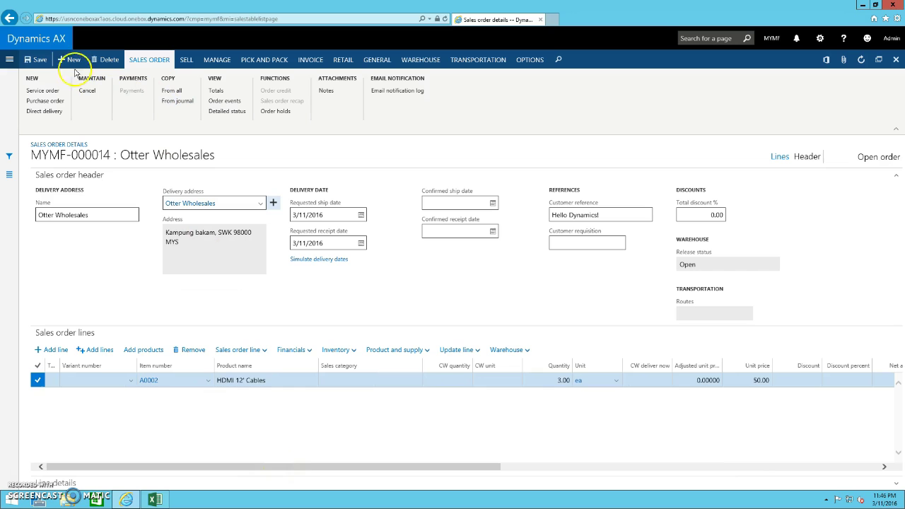
Step: Save the order and set the line's site to S1, accepting standard prices
click(32, 59)
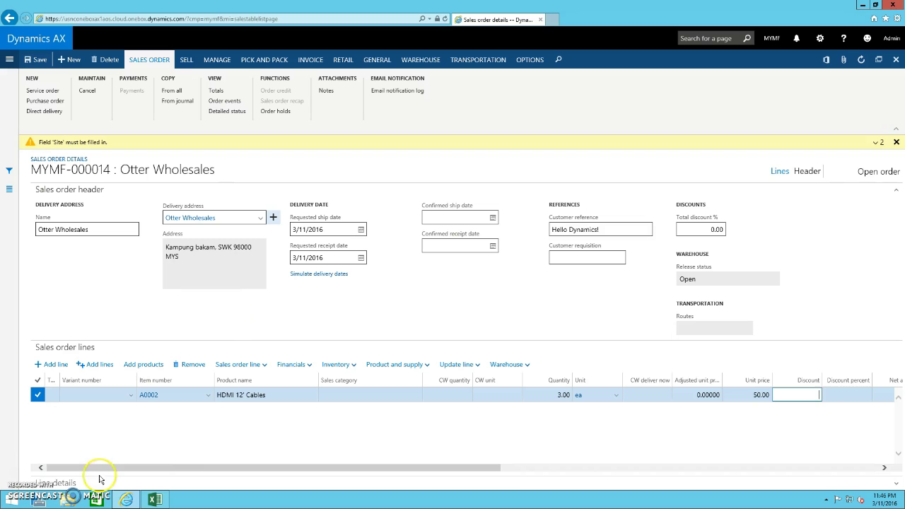
click(73, 483)
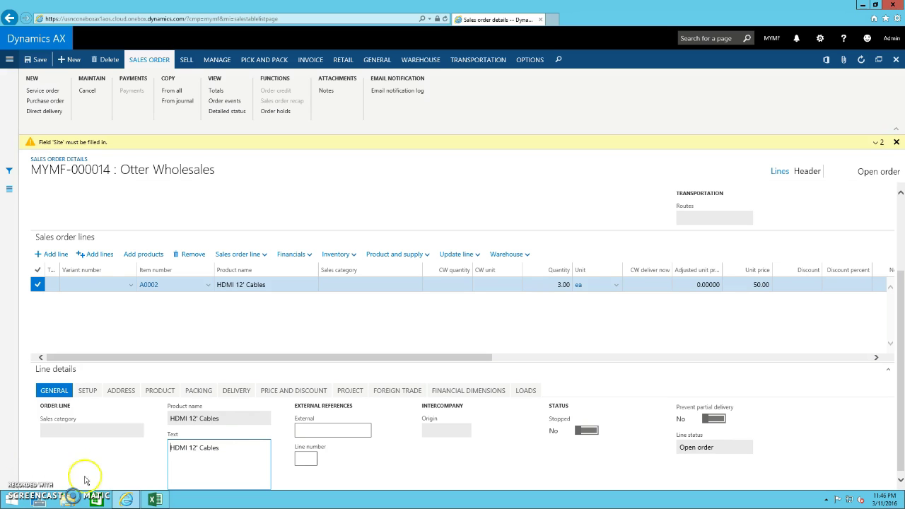
scroll(899, 423, down, 1)
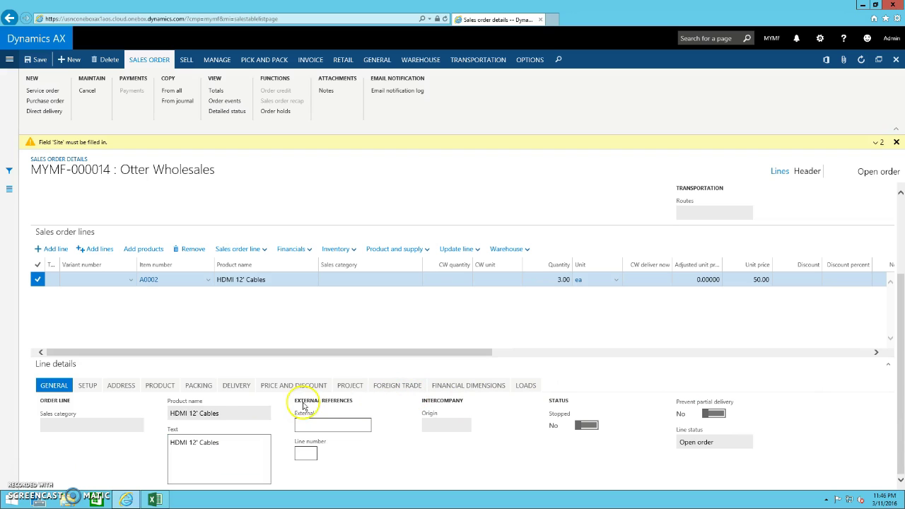
click(152, 389)
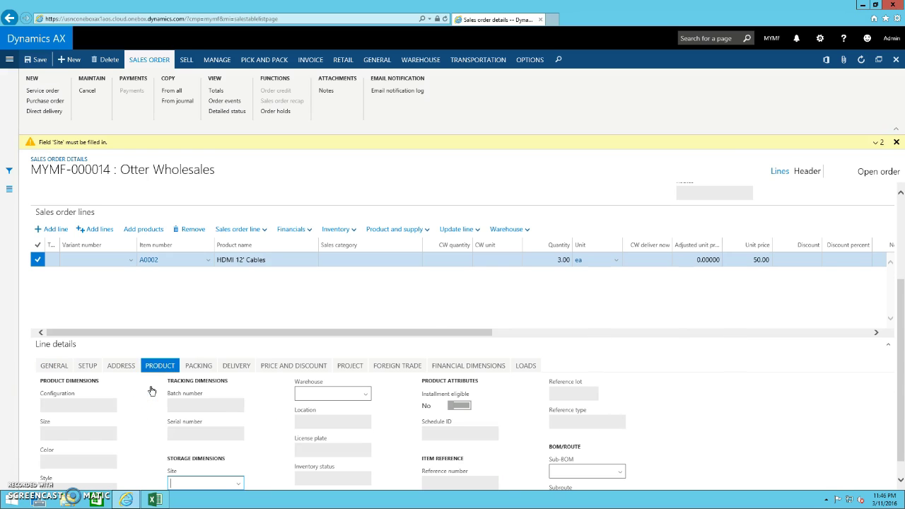
click(239, 484)
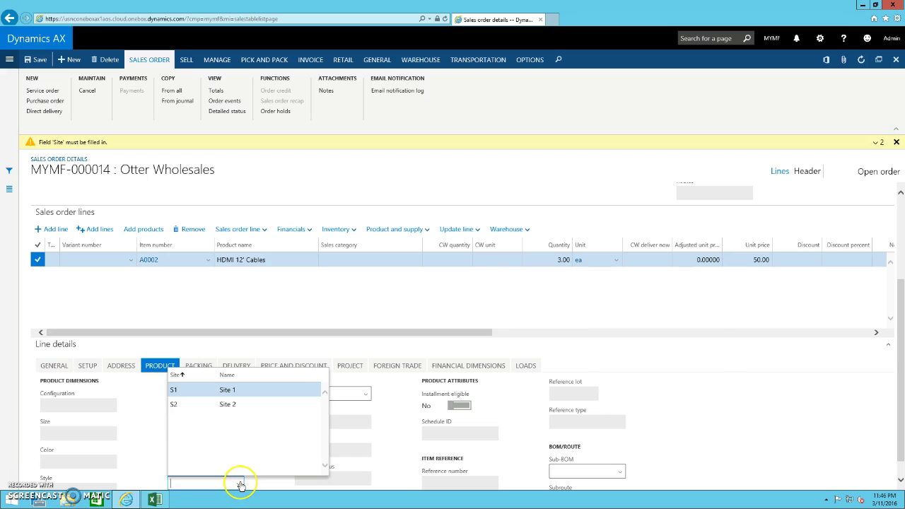
click(222, 390)
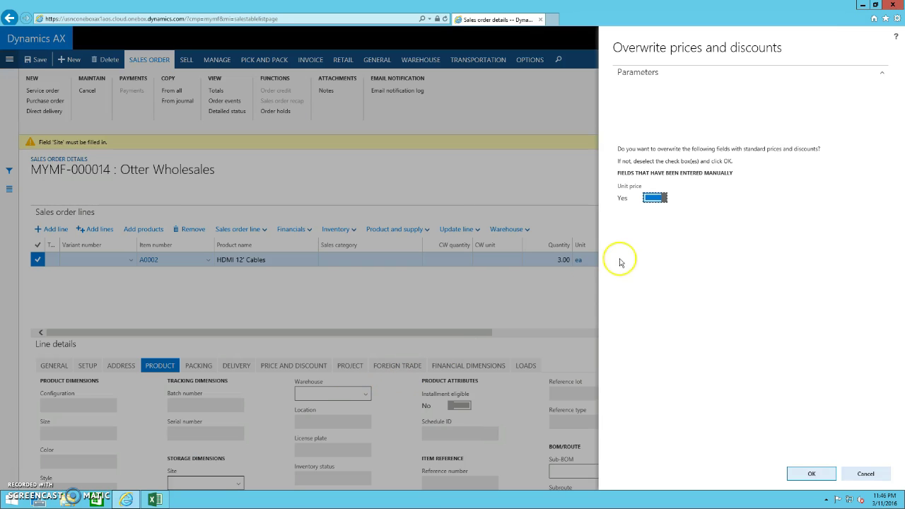
click(812, 474)
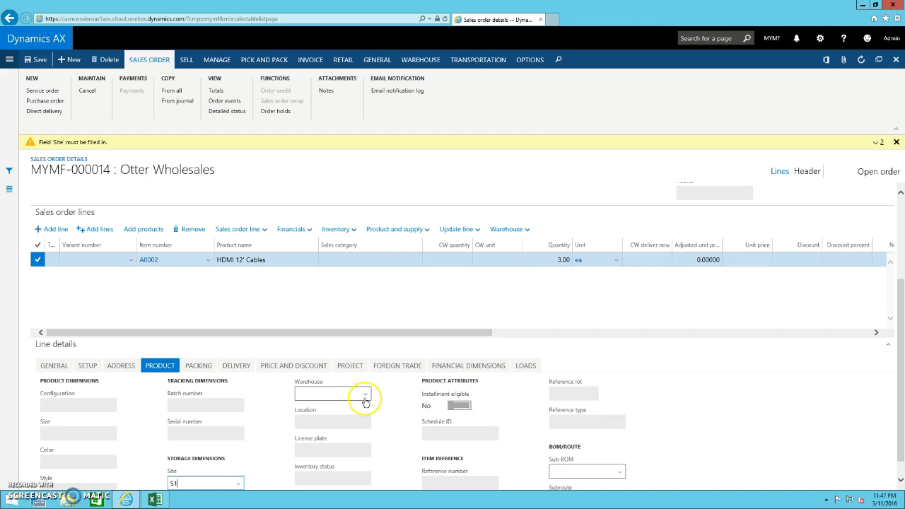
Step: Choose the Quarantine warehouse (Q01) for the line
click(365, 398)
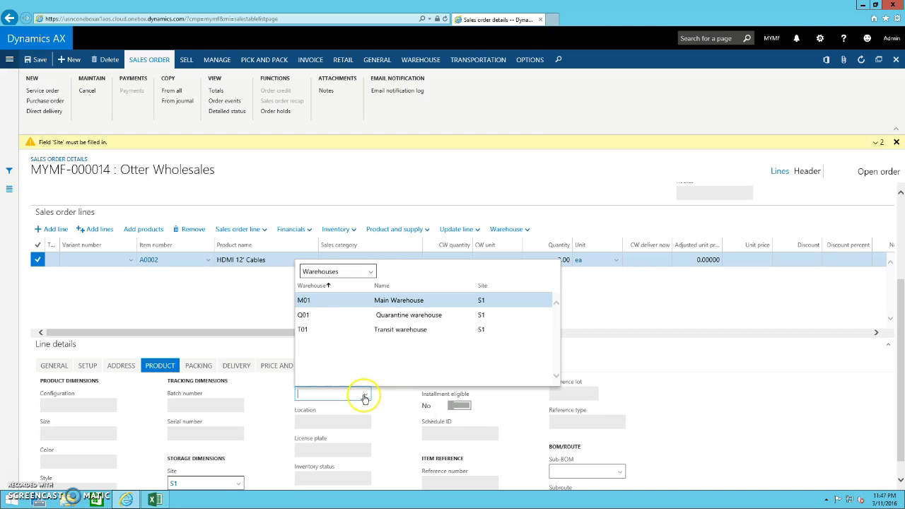
click(317, 318)
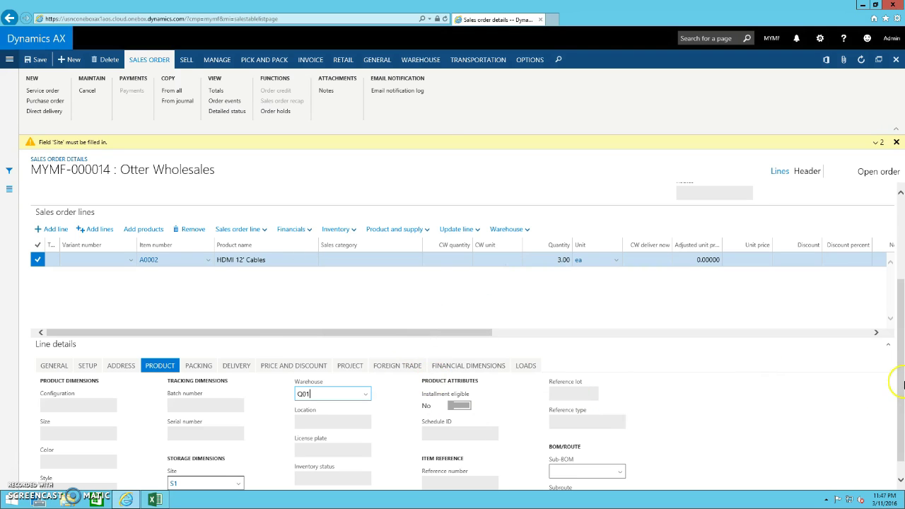
scroll(895, 399, down, 1)
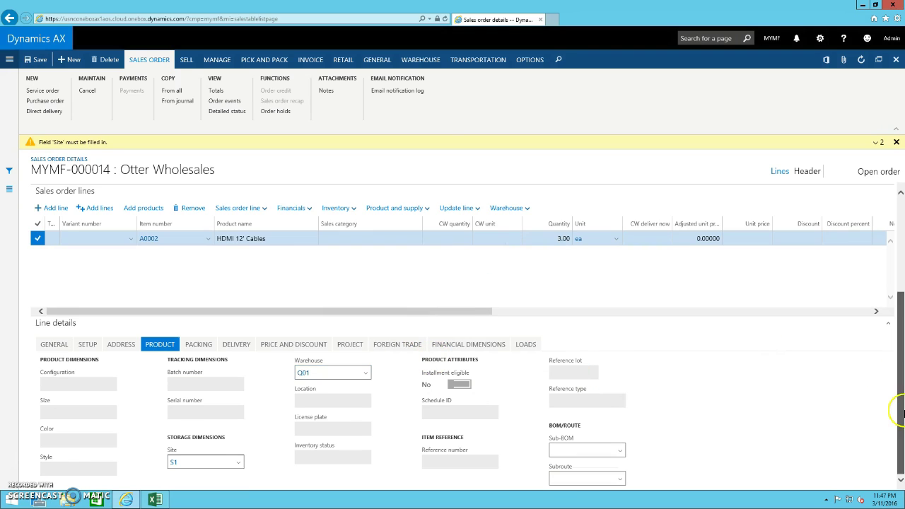
Step: Set the line's business unit to 003 and department to 024 Finance, then save
click(460, 346)
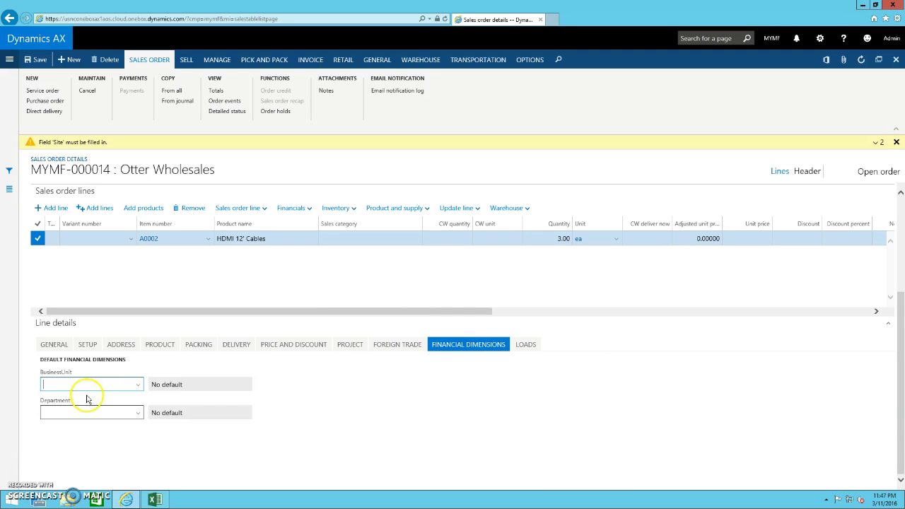
click(138, 385)
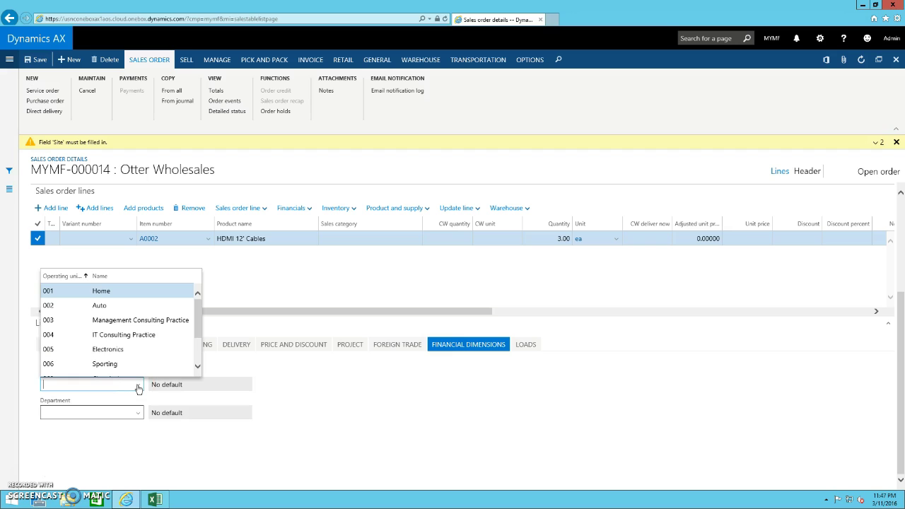
click(106, 327)
click(138, 416)
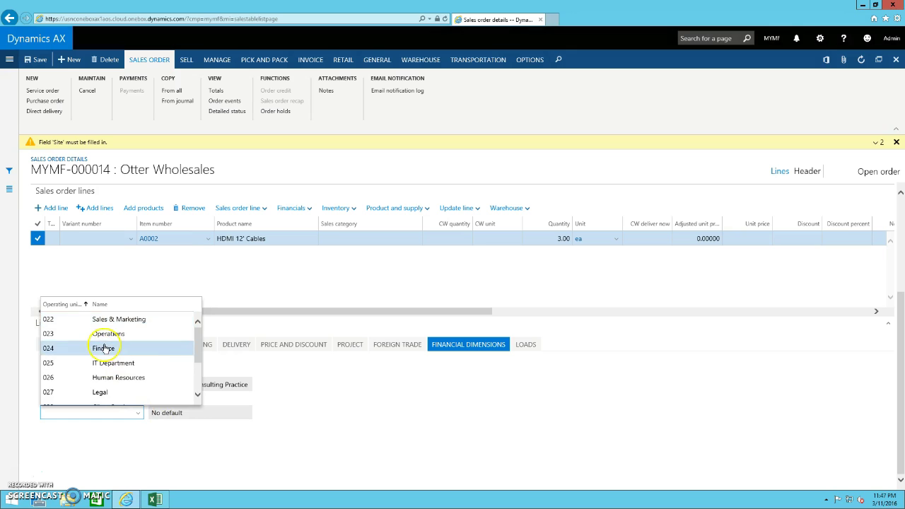
click(104, 348)
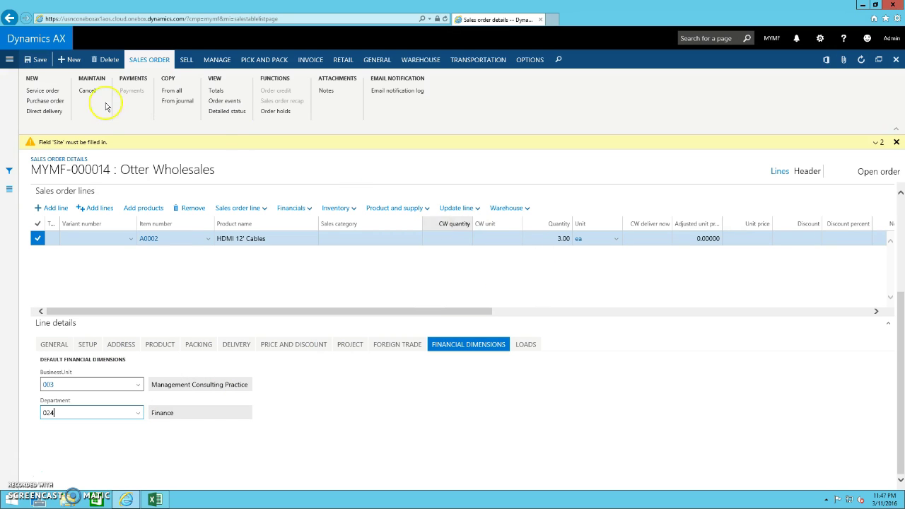
click(38, 62)
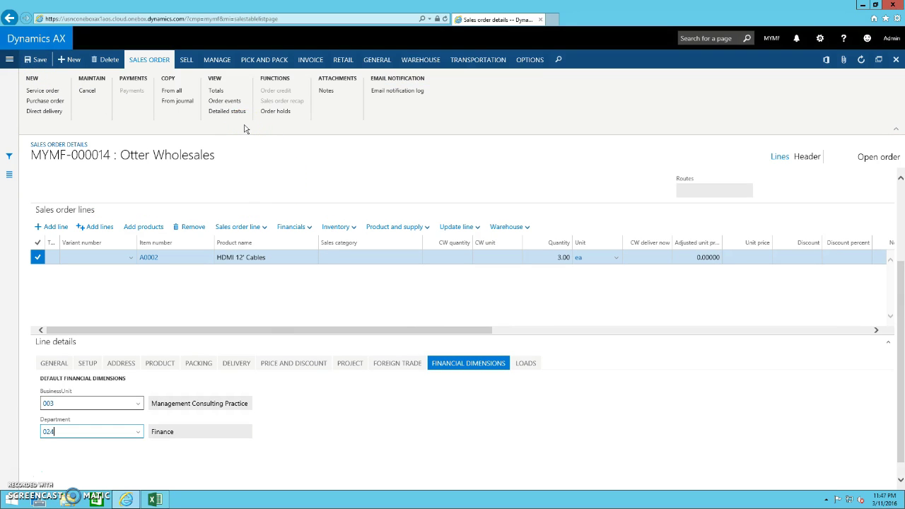
Step: Post the invoice for quantity All with printing on, then view the posting error details
click(310, 60)
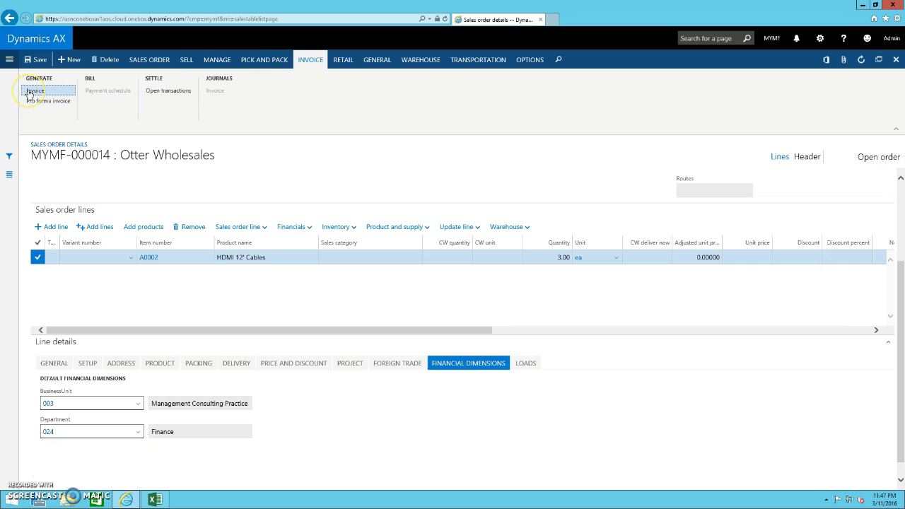
click(330, 201)
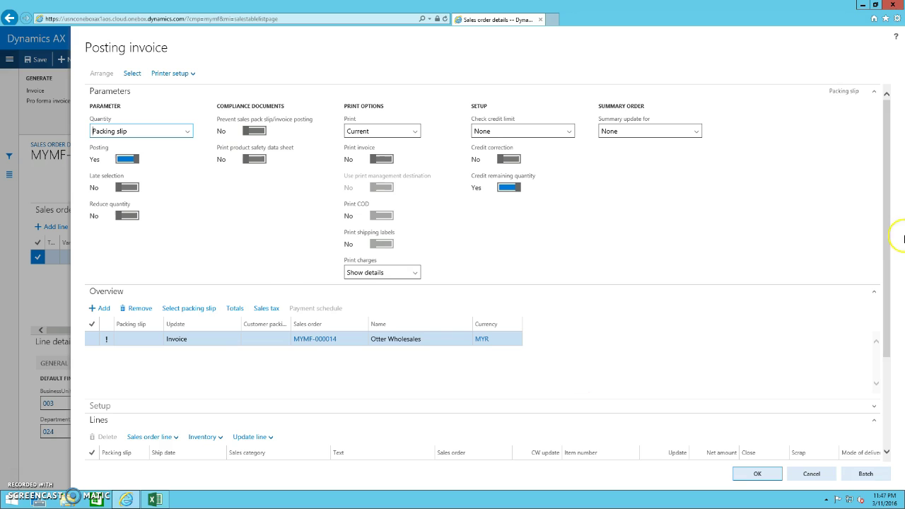
drag(893, 233, 897, 205)
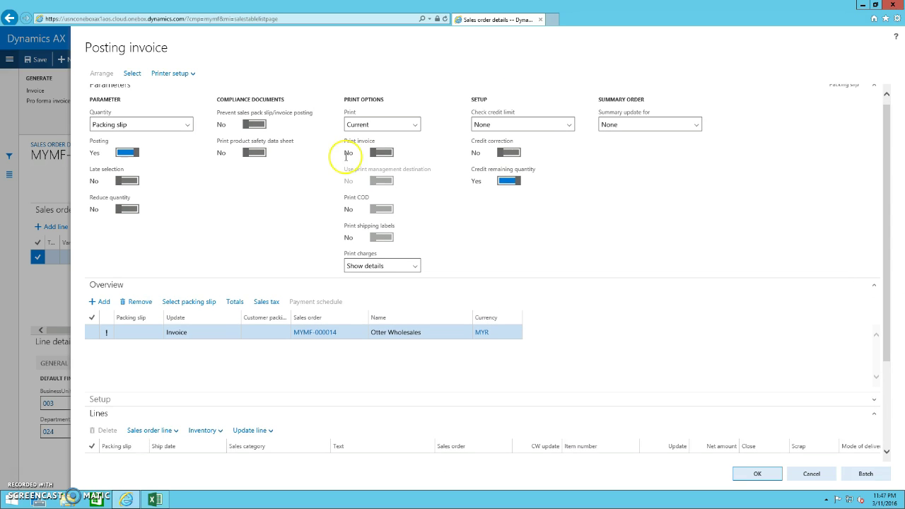
click(188, 128)
click(109, 155)
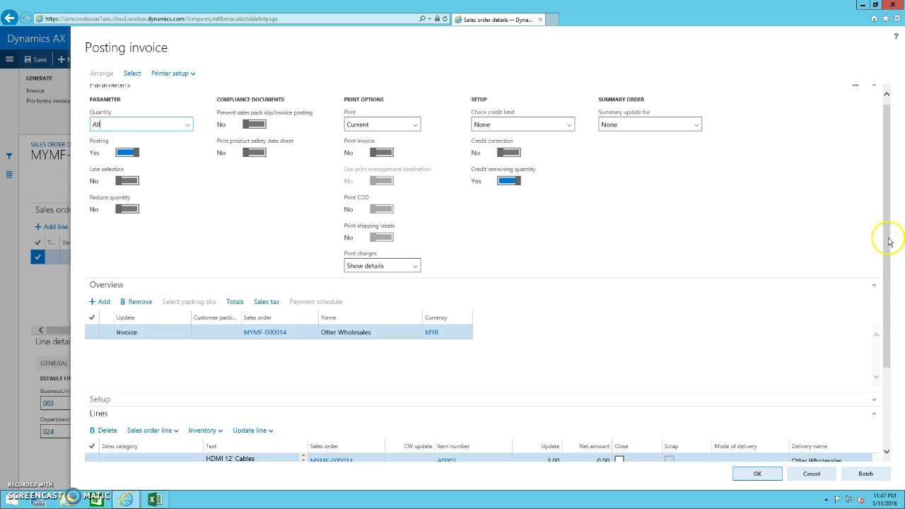
drag(887, 239, 891, 303)
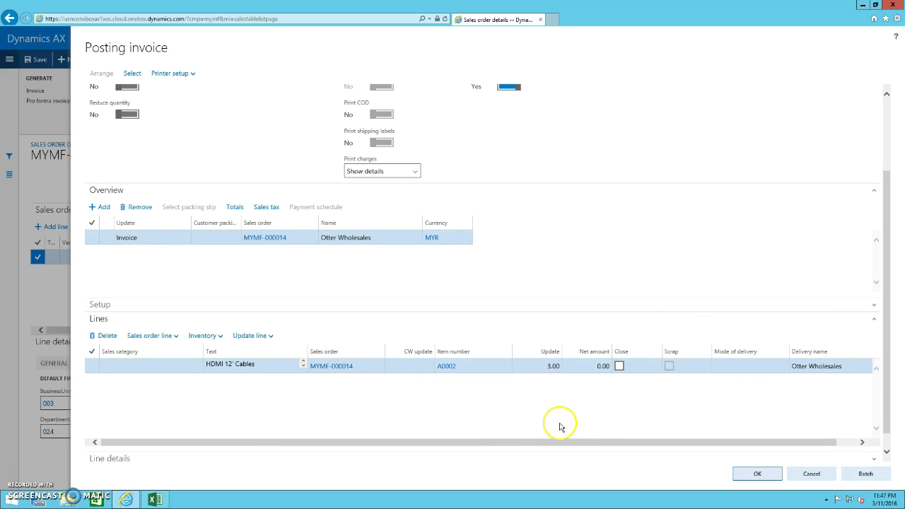
click(884, 115)
click(380, 160)
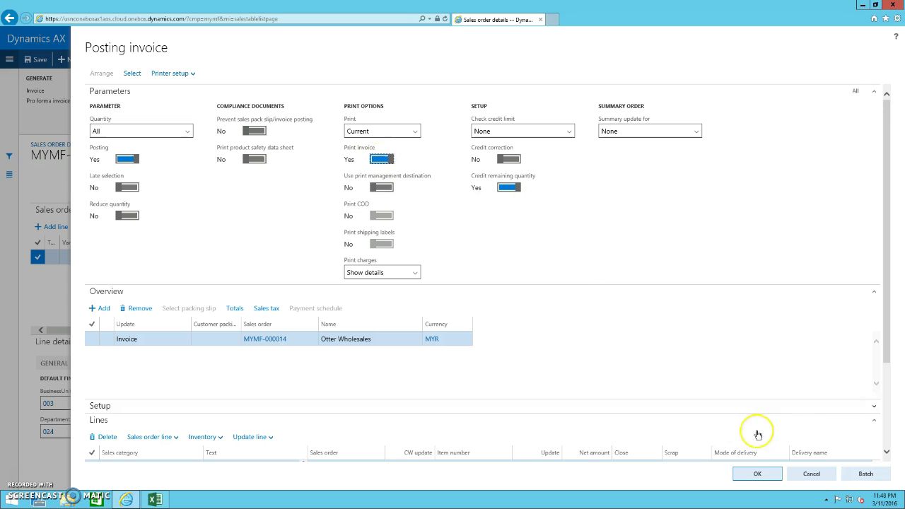
click(761, 473)
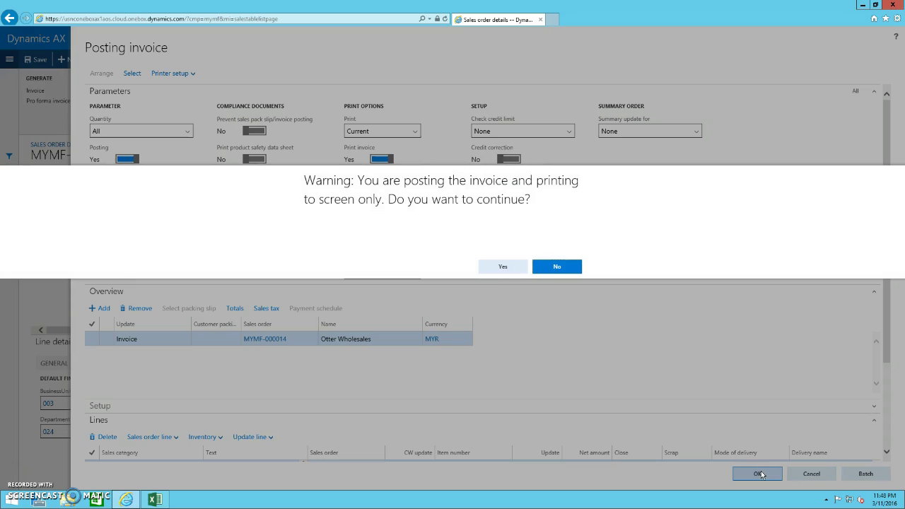
click(506, 267)
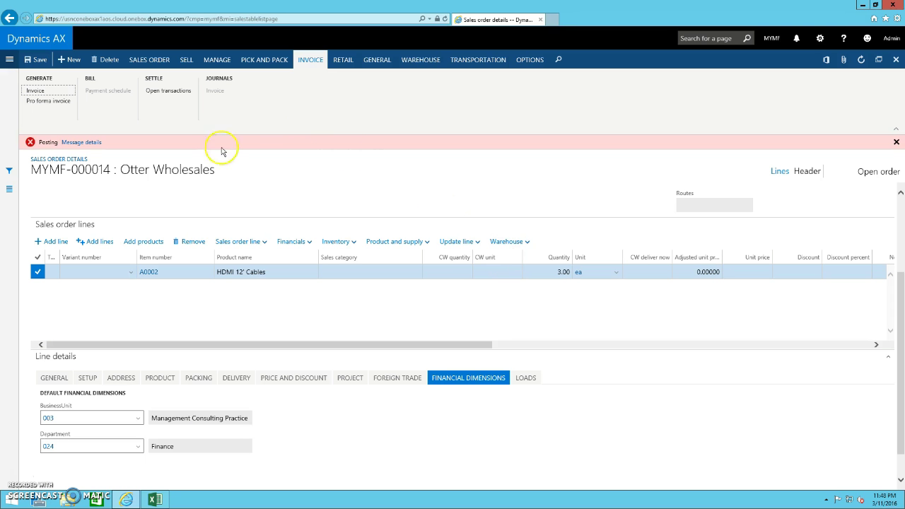
click(91, 144)
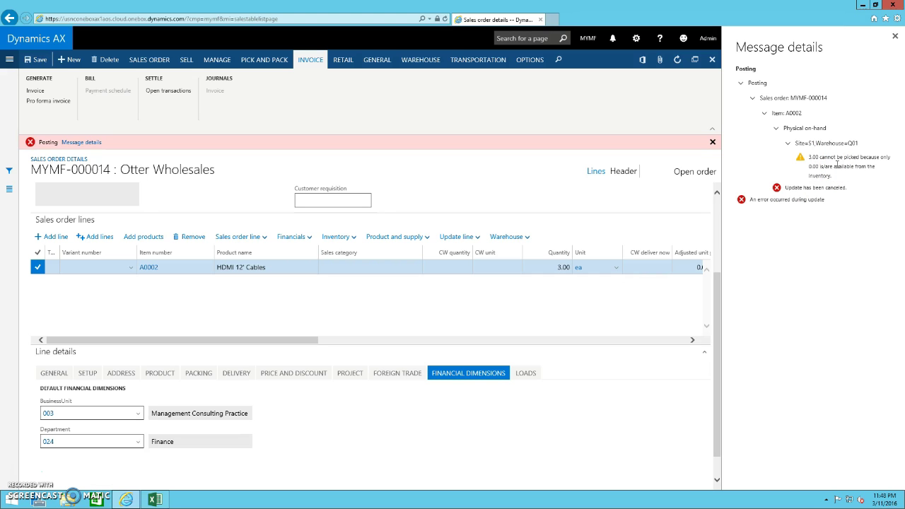
Step: Dismiss the message and go to Inventory management's Inventory adjustment journals
click(781, 99)
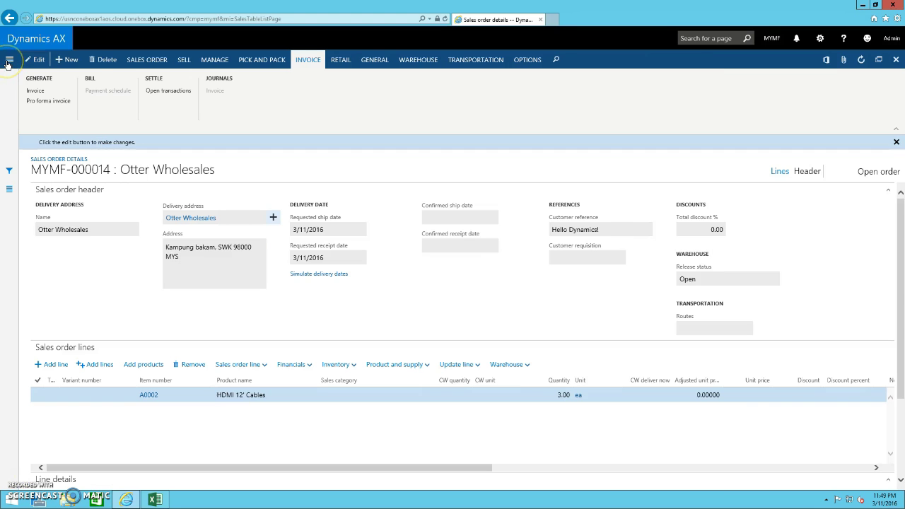
click(10, 61)
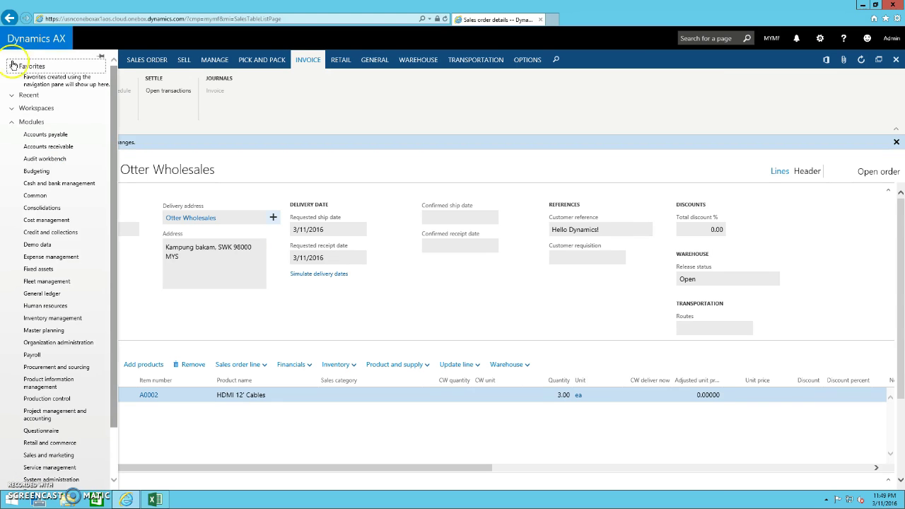
click(71, 322)
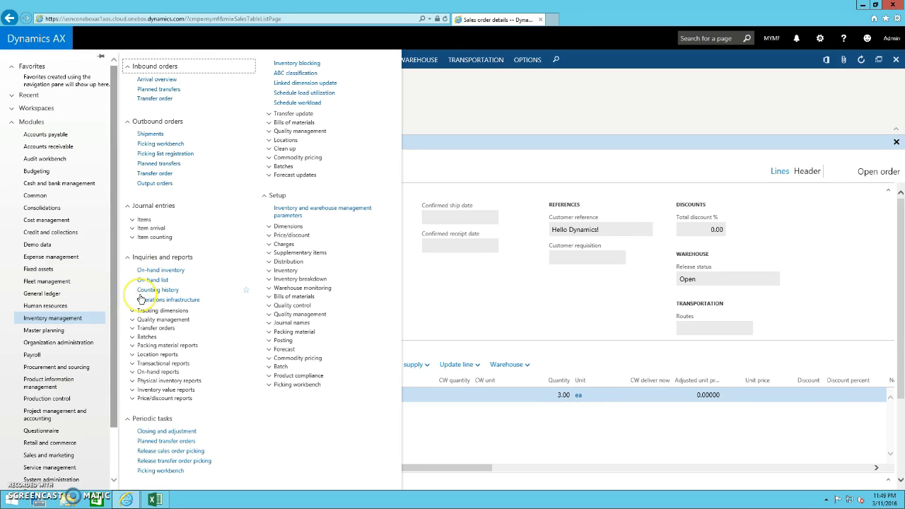
click(132, 220)
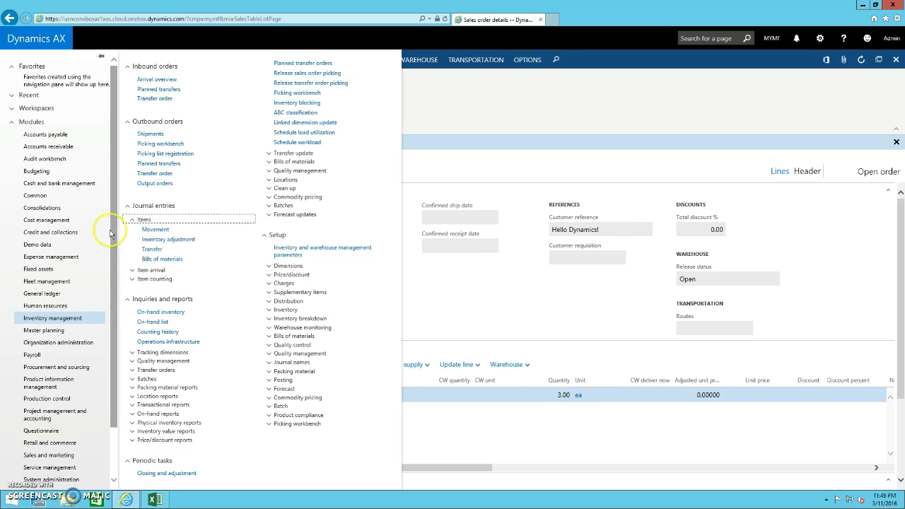
click(168, 240)
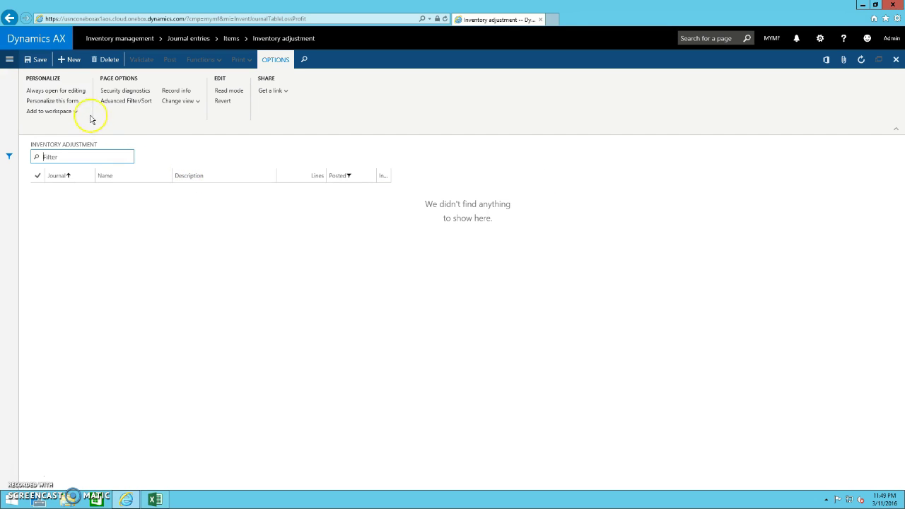
Step: Create a new journal with the Invadj journal name
click(51, 103)
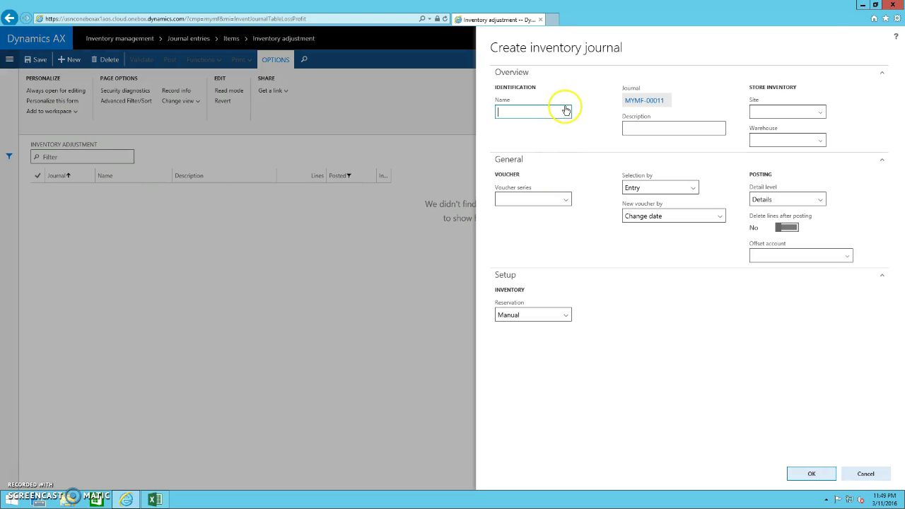
click(566, 111)
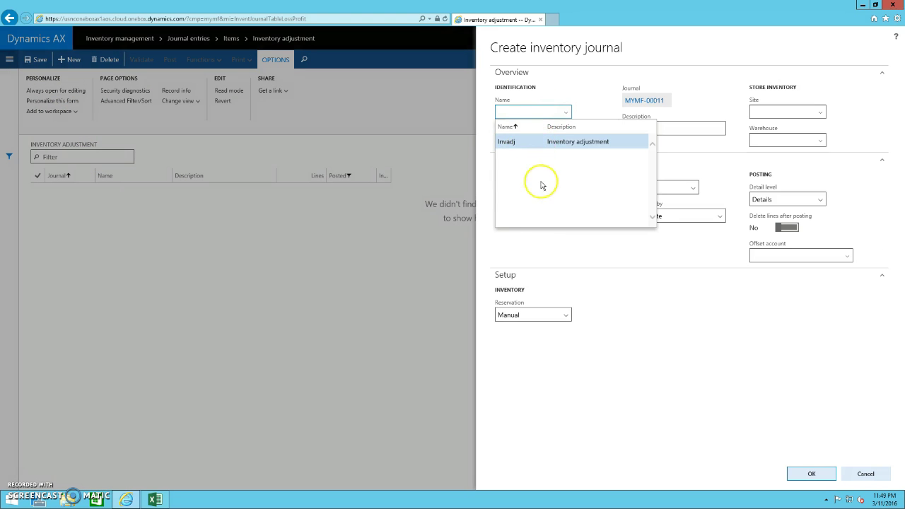
click(550, 142)
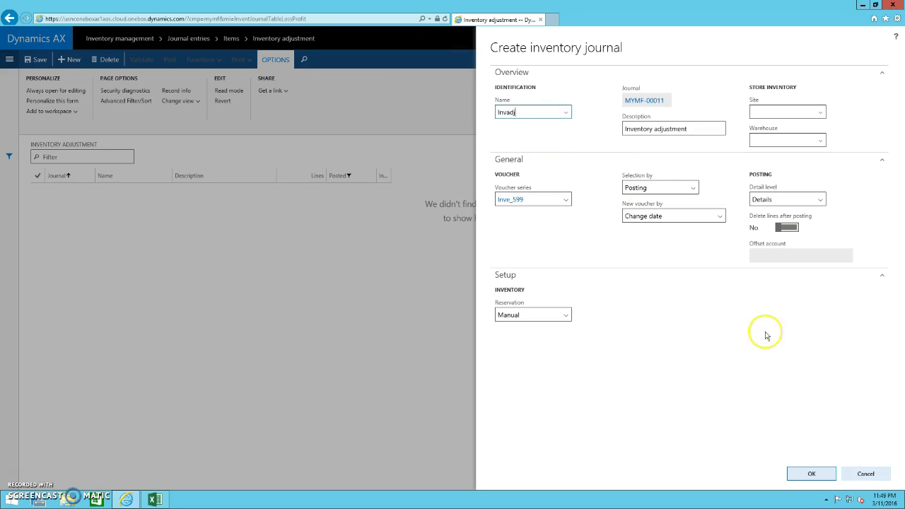
click(810, 474)
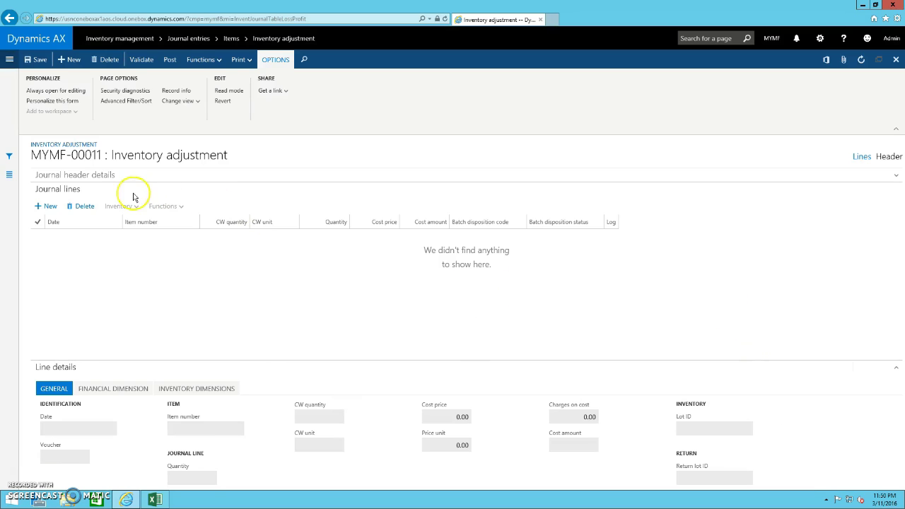
Step: Add a journal line for 100 units of item A0002 at site S2, warehouse M02
click(47, 206)
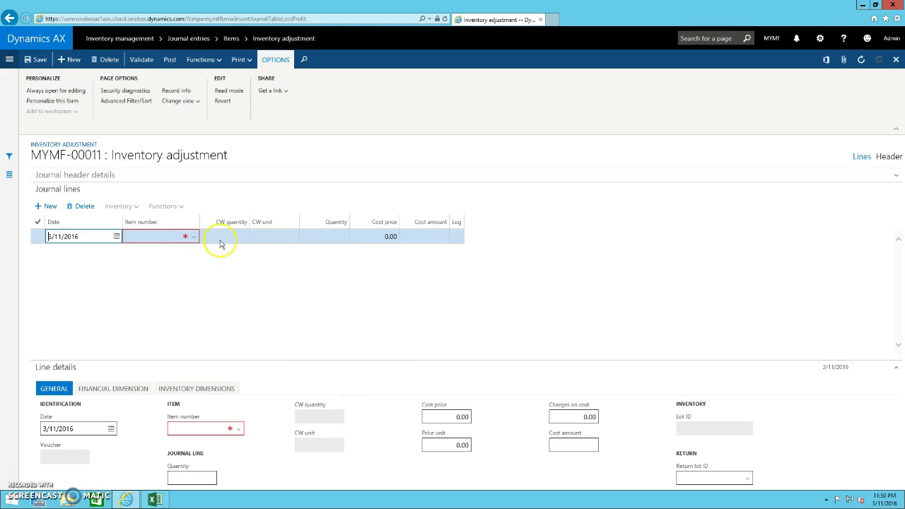
click(194, 241)
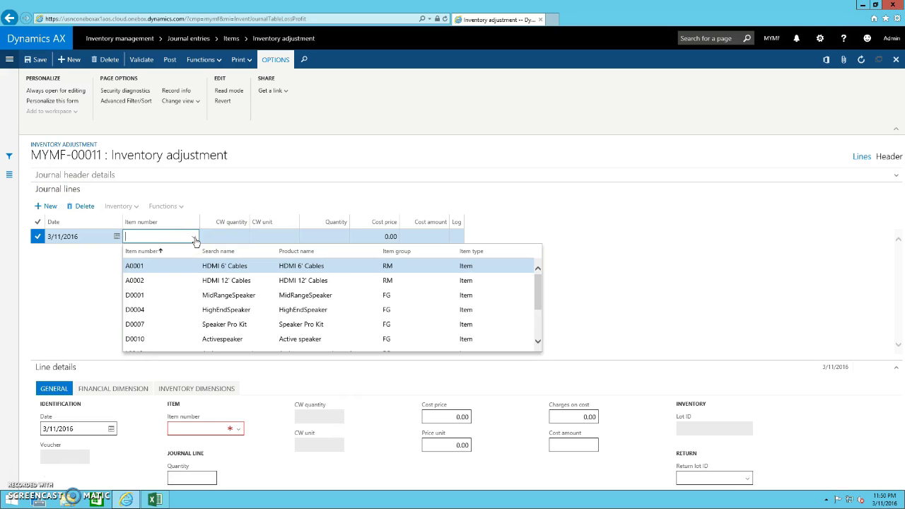
click(268, 281)
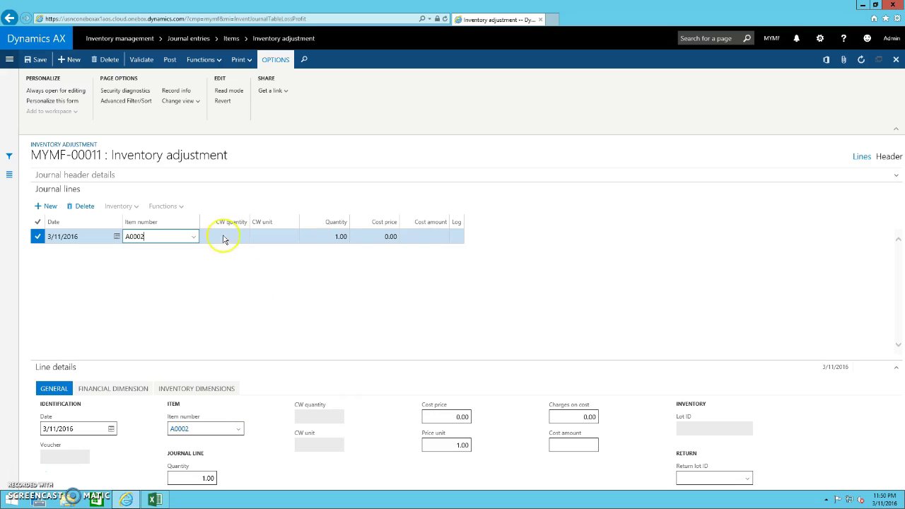
click(328, 236)
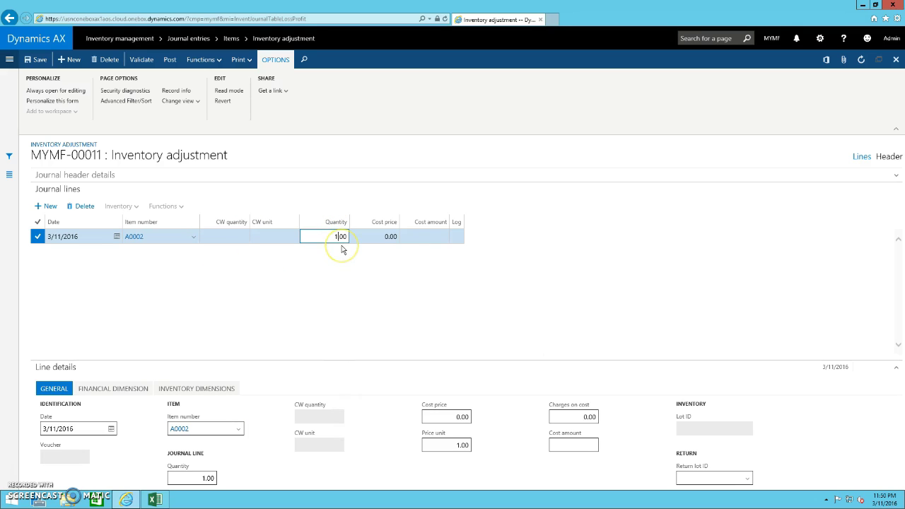
text(00)
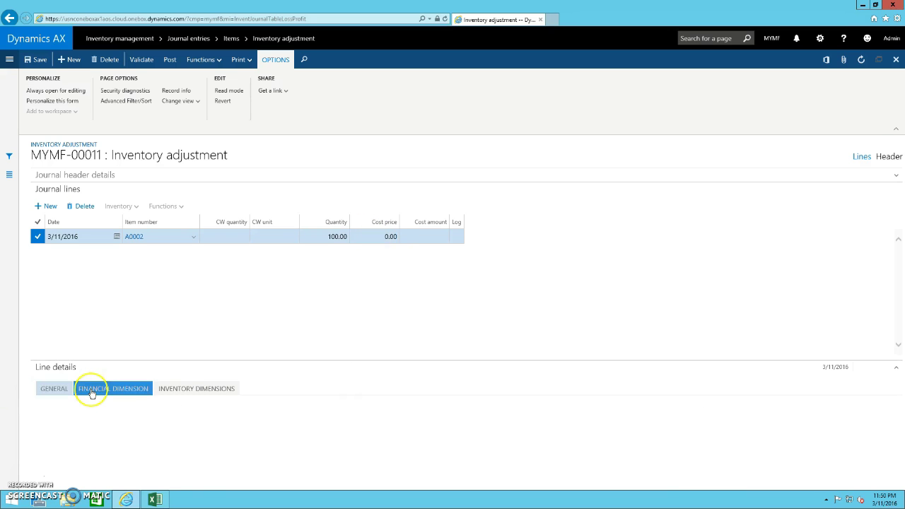
click(92, 389)
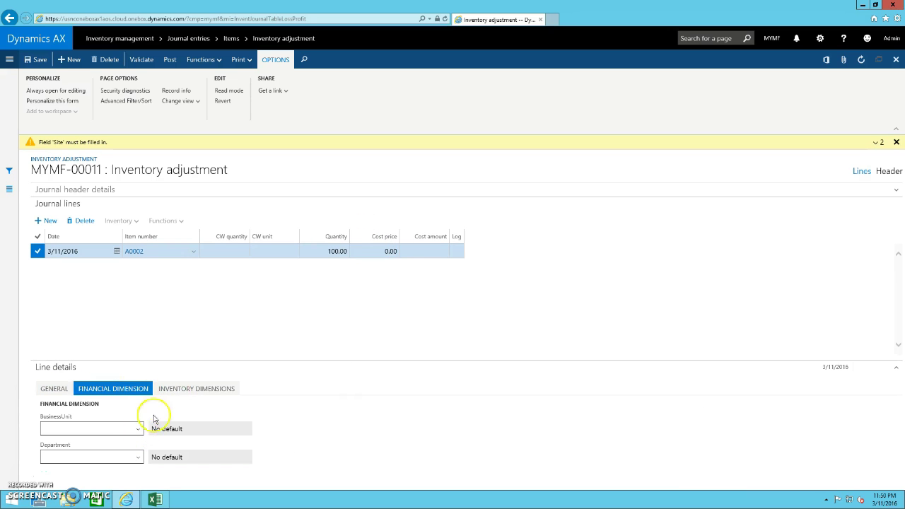
click(177, 387)
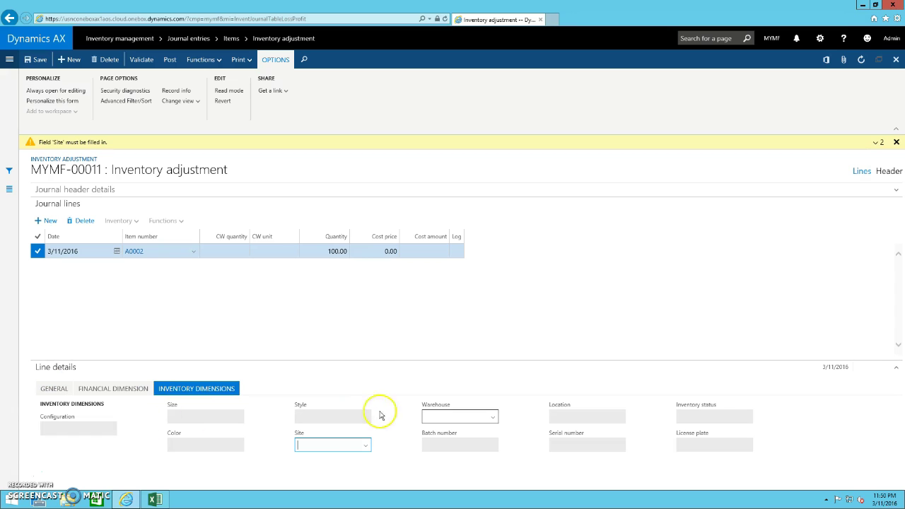
click(366, 447)
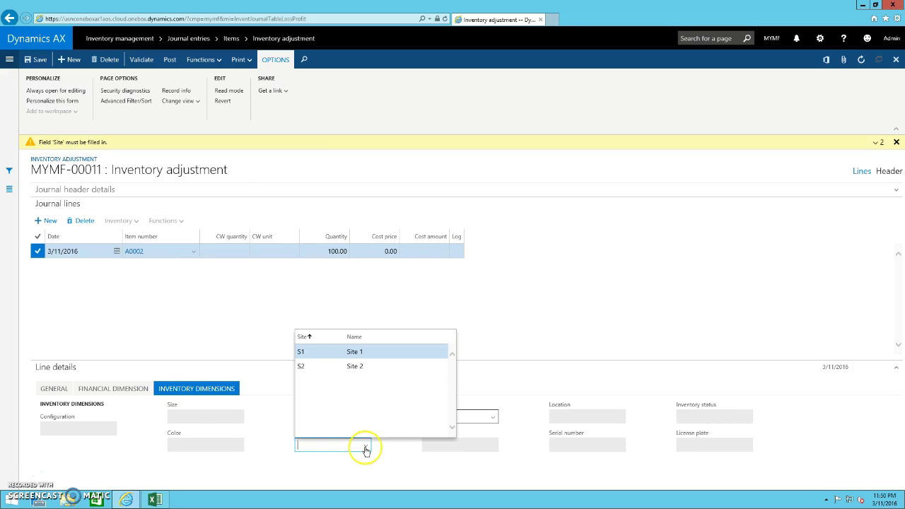
click(338, 371)
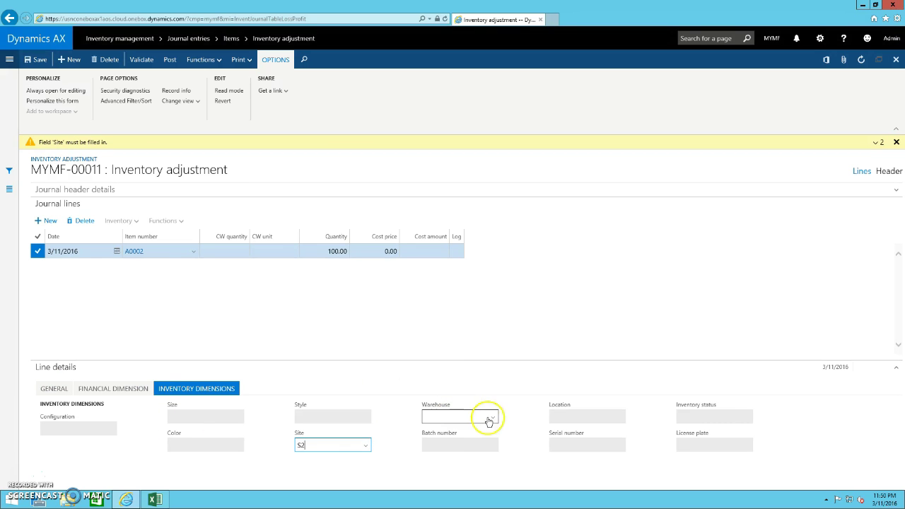
click(493, 418)
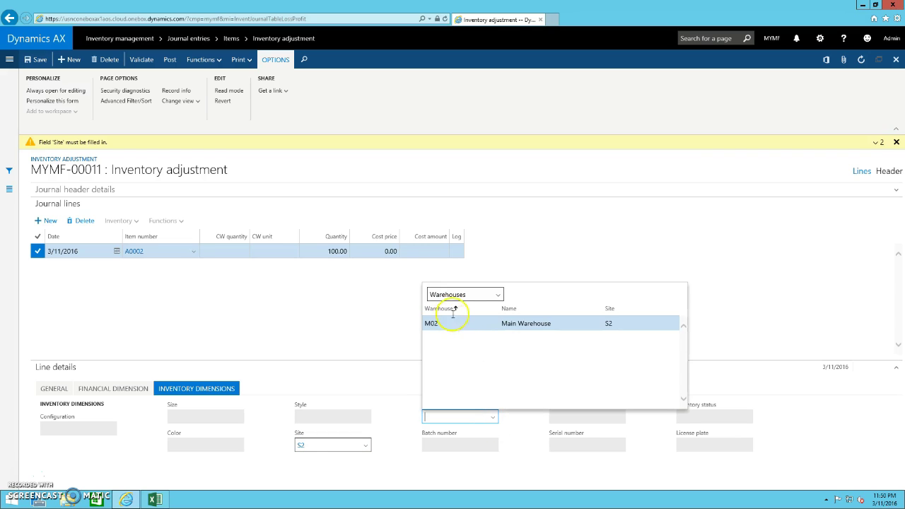
click(466, 332)
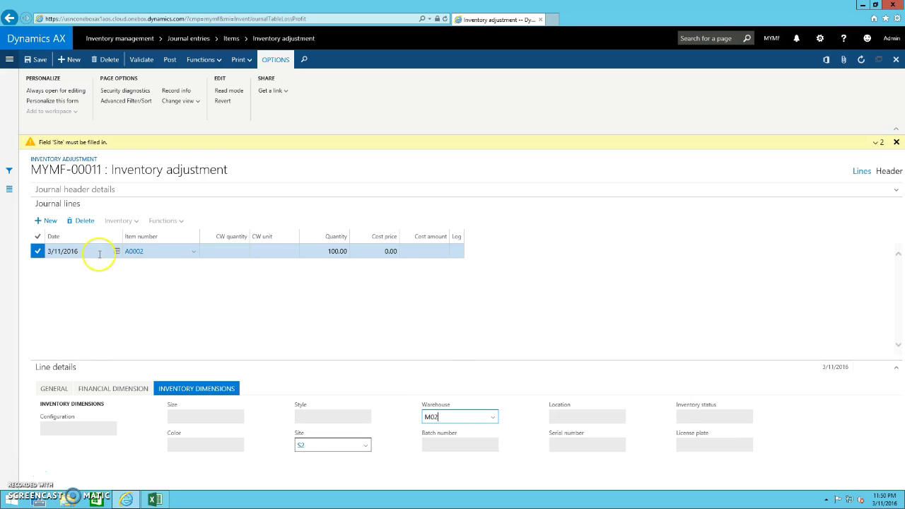
Step: Add a second line of 100 units of A0002 at site S1, warehouse M01
click(50, 222)
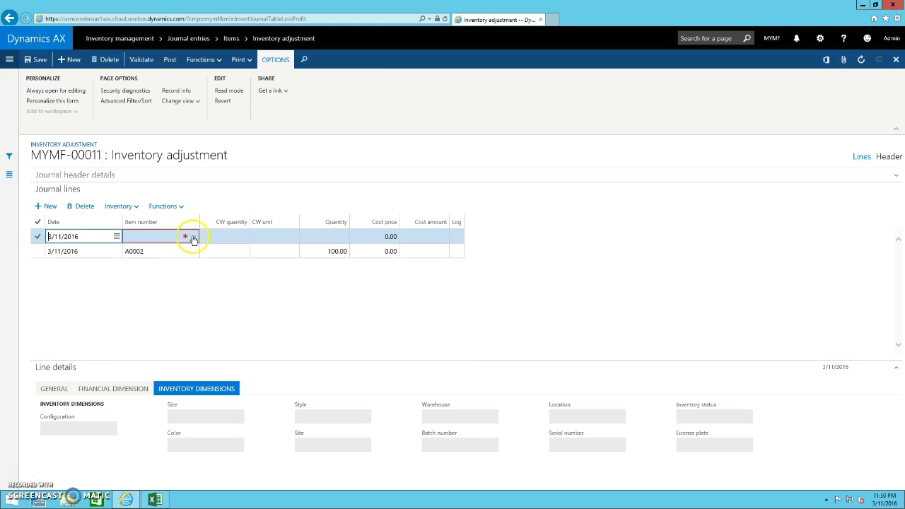
click(193, 238)
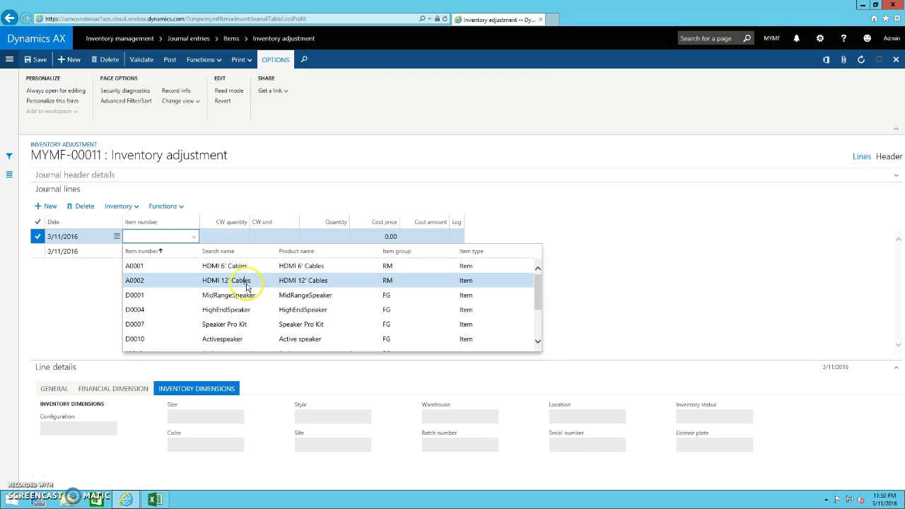
click(247, 287)
click(339, 236)
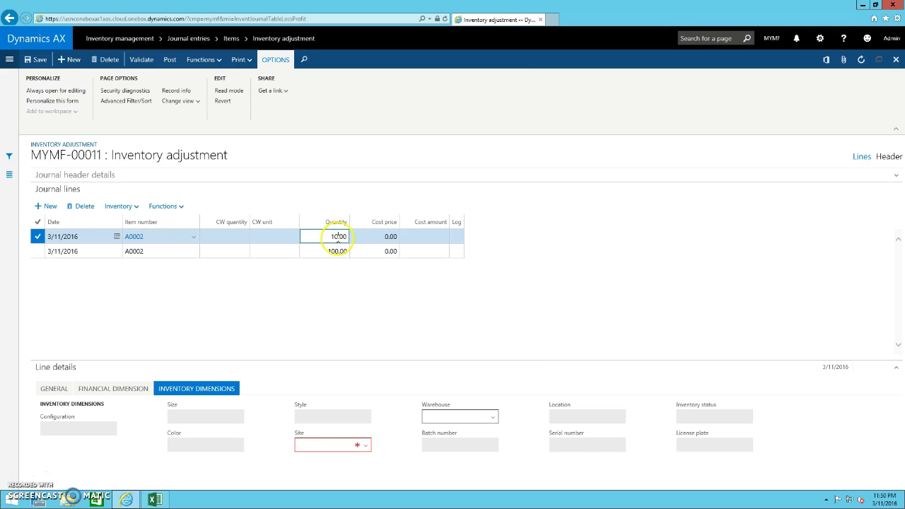
click(363, 447)
click(365, 446)
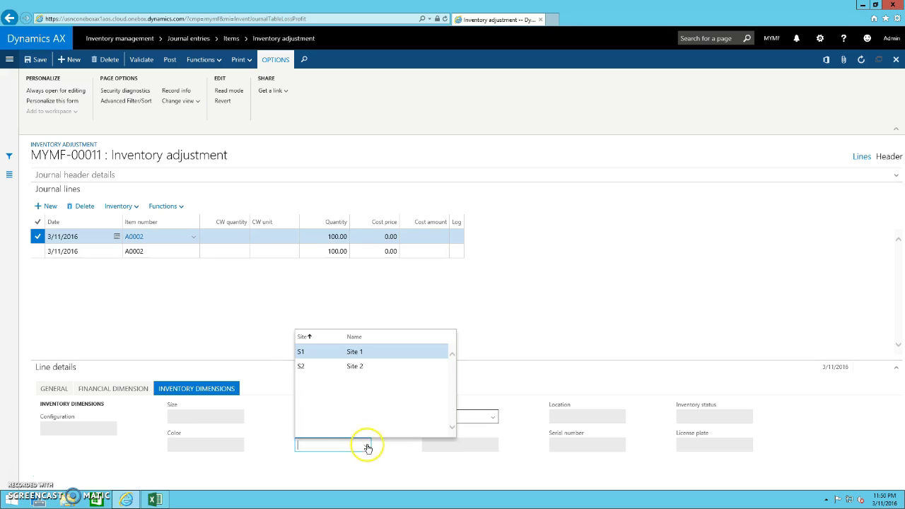
click(327, 353)
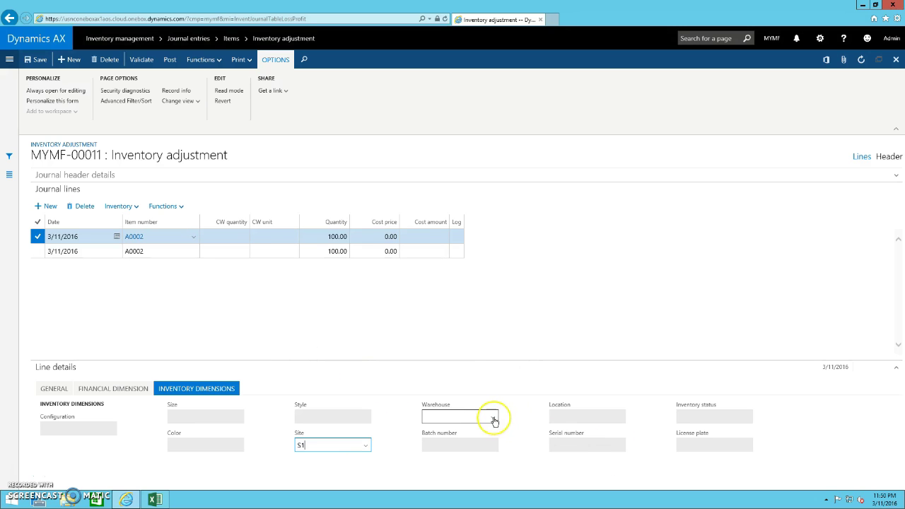
click(493, 420)
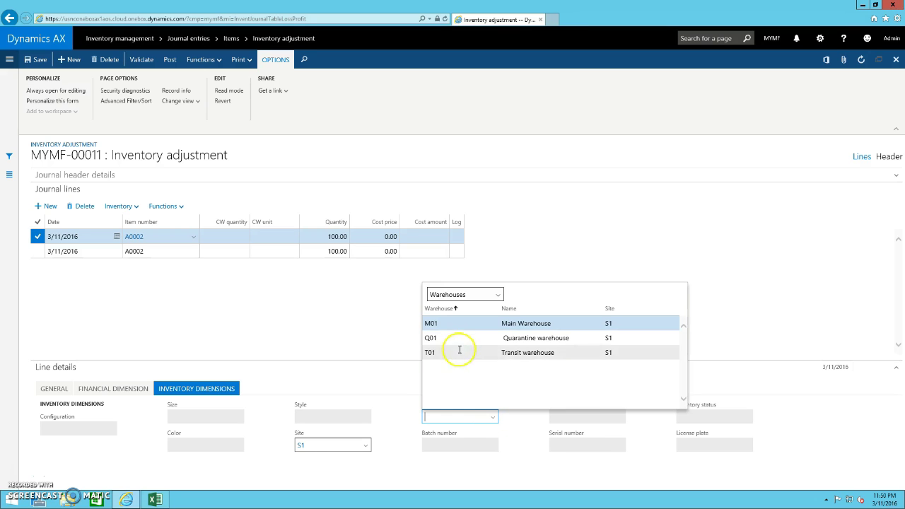
click(448, 326)
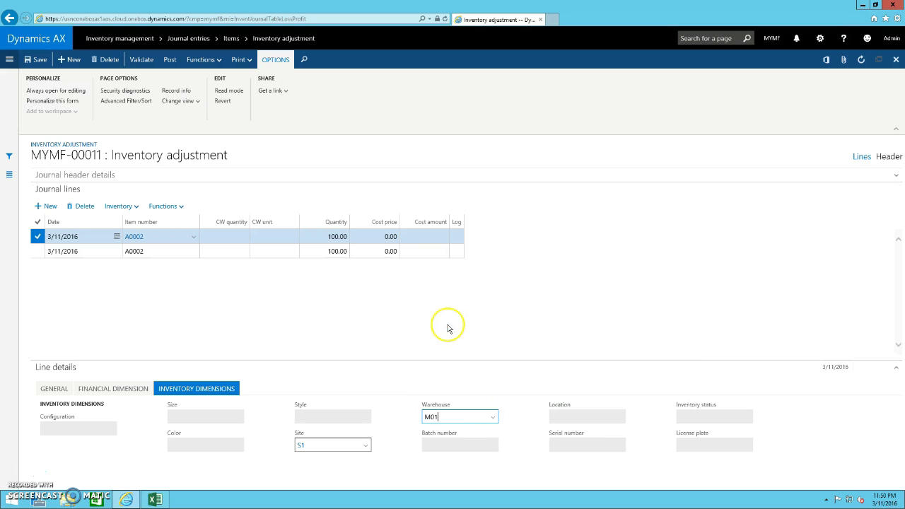
click(170, 251)
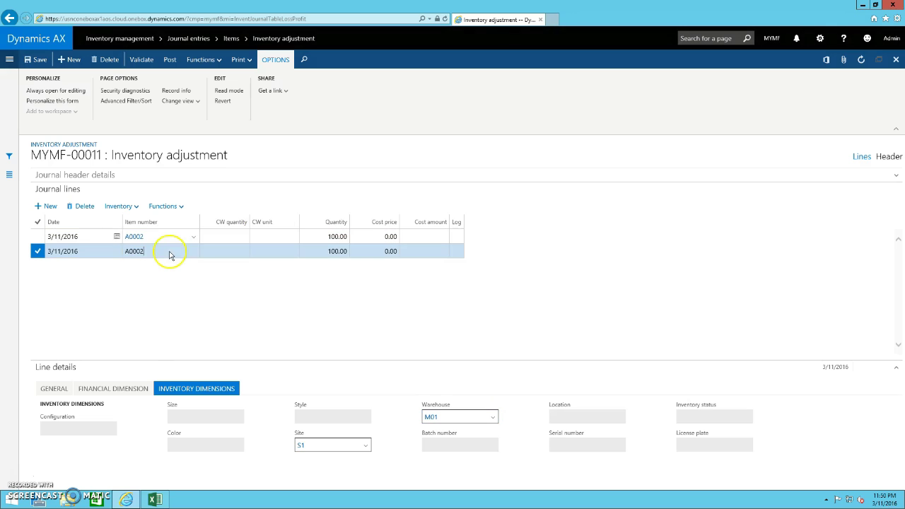
Step: Post inventory journal MYMF-00011, then go to Sales and marketing's All sales orders list
click(169, 60)
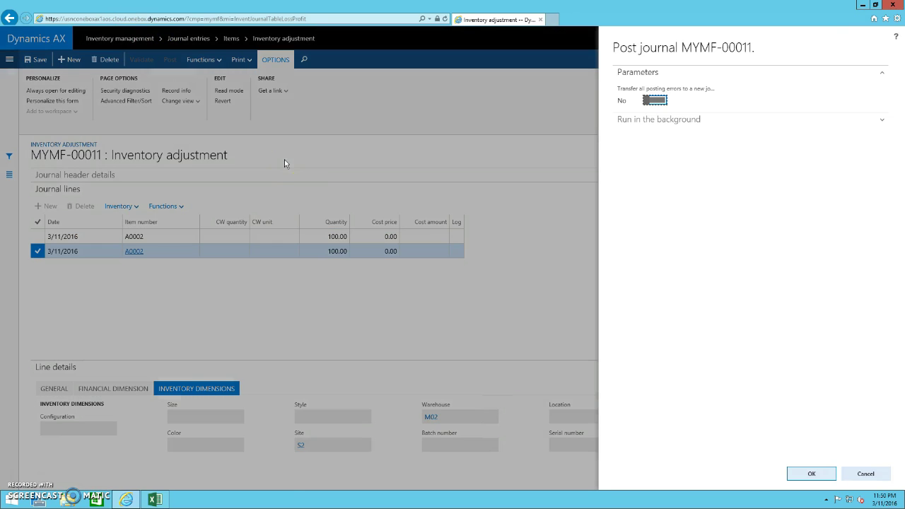
click(814, 474)
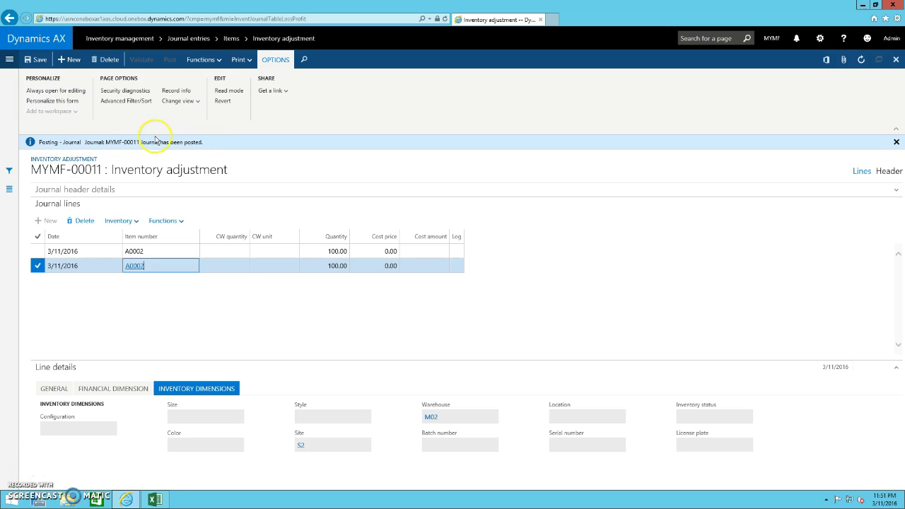
click(9, 60)
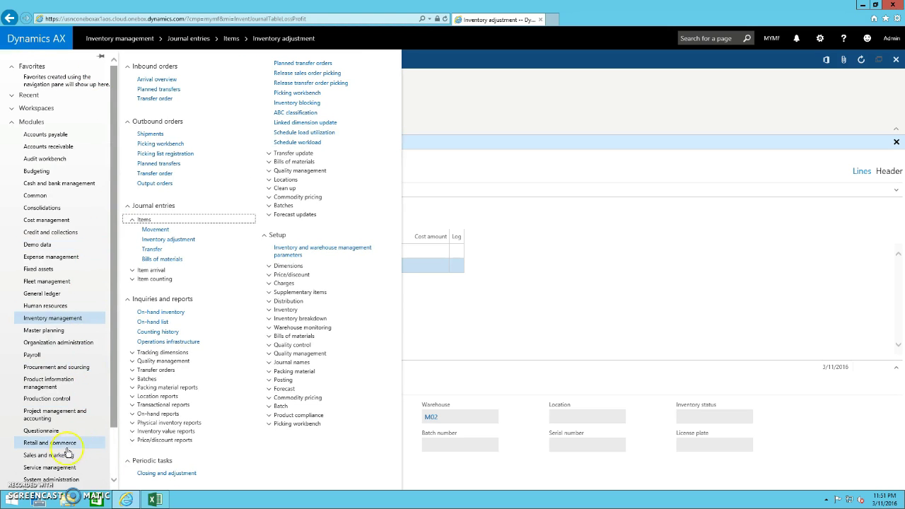
click(64, 455)
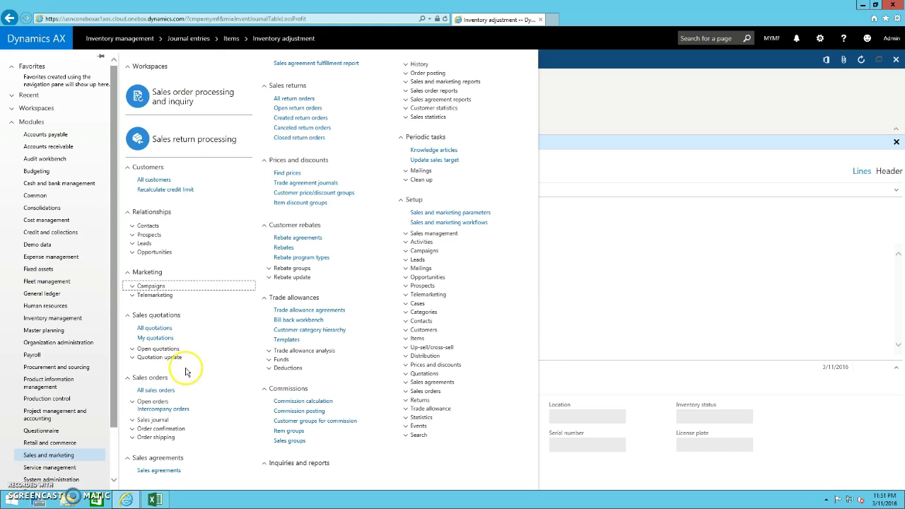
click(156, 391)
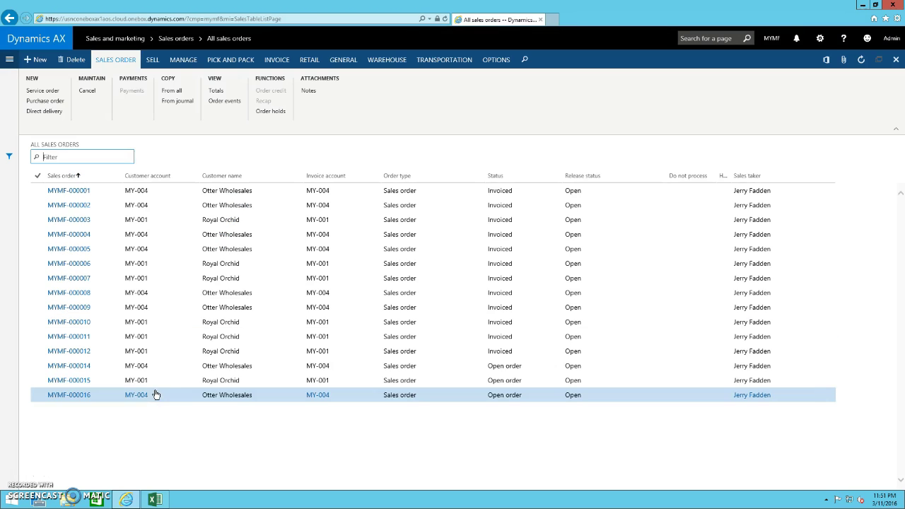
Step: Open sales order MYMF-000014 from the All sales orders list
click(169, 391)
click(113, 397)
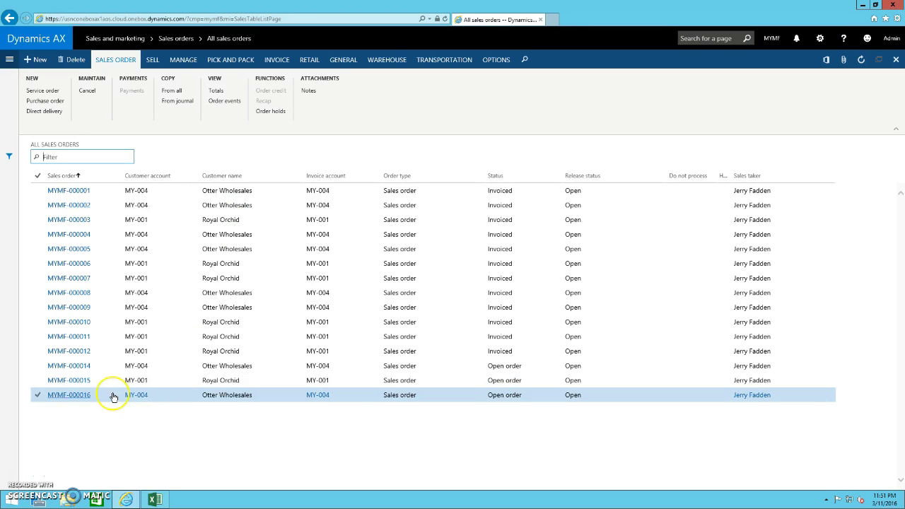
click(69, 368)
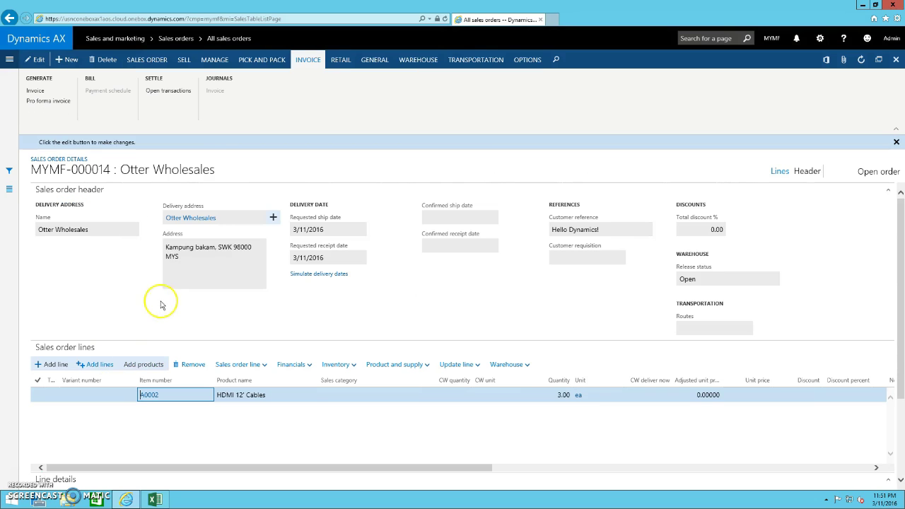
Step: Post the order's invoice for All quantities and show the tax invoice on screen
click(34, 94)
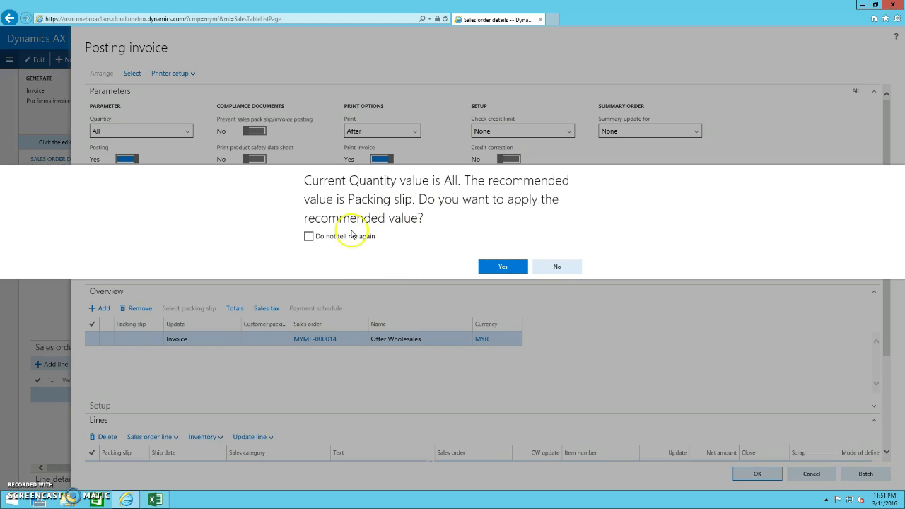
click(557, 266)
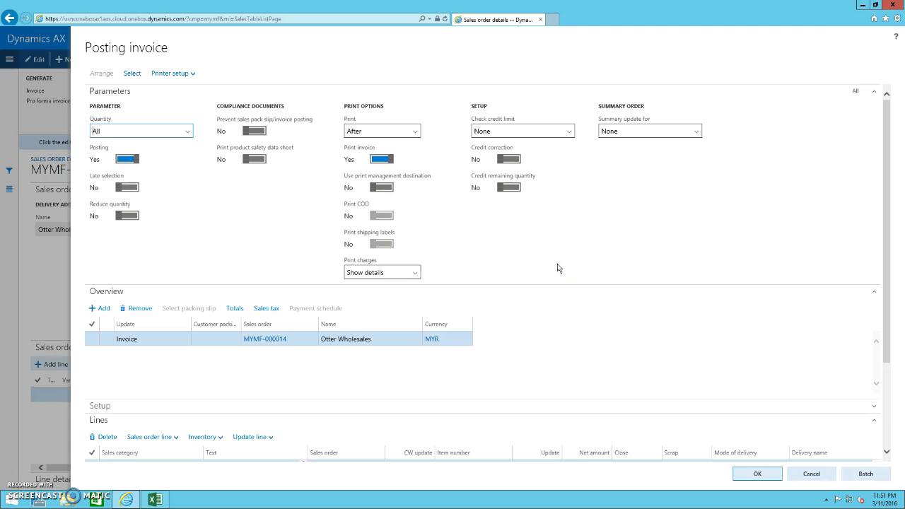
click(758, 479)
click(759, 475)
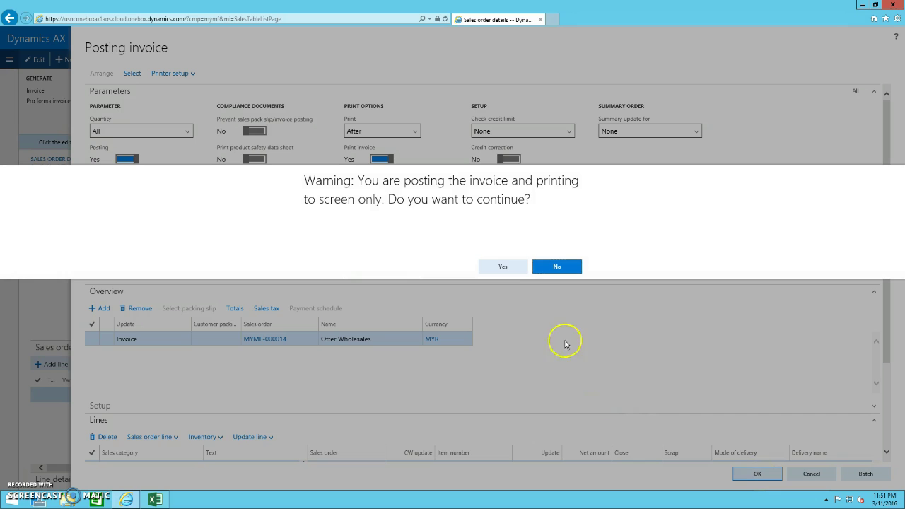
click(504, 266)
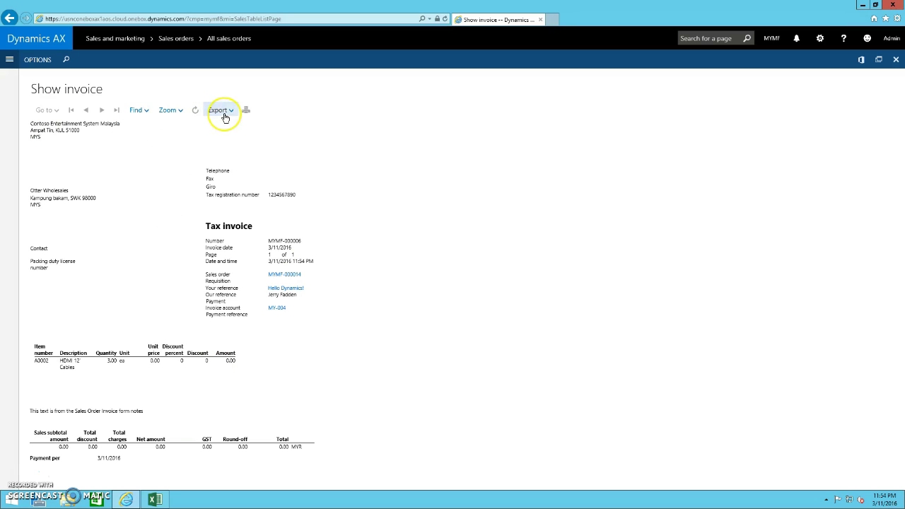
Step: Export the invoice as PDF SalesInvoice.ReportFull_MY.pdf, save it, and close the preview
click(224, 113)
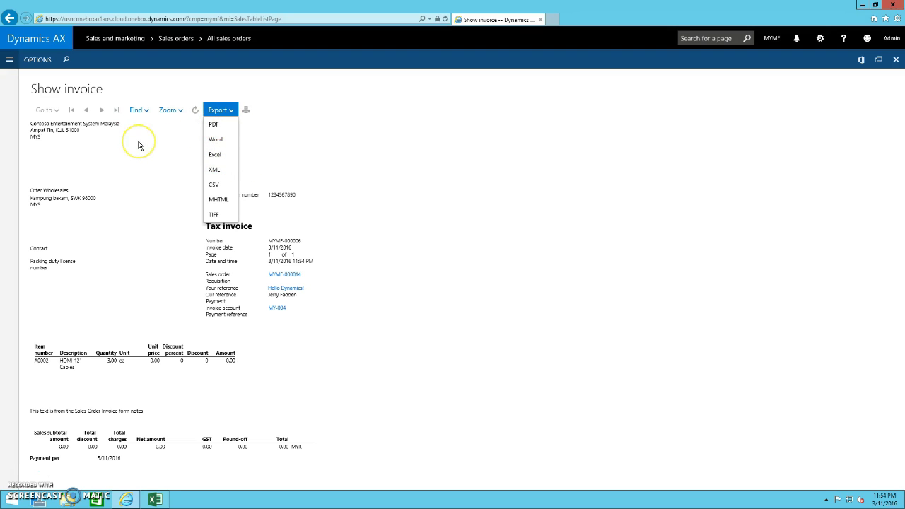
click(215, 127)
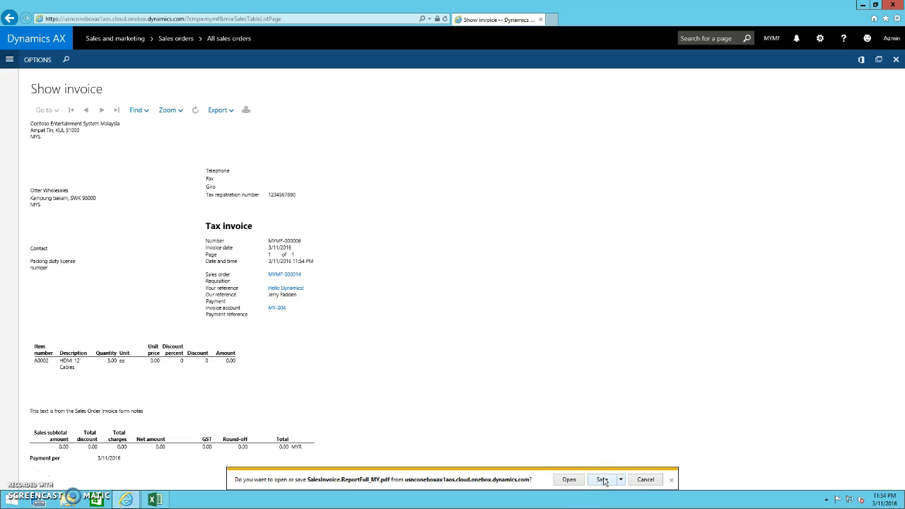
click(602, 481)
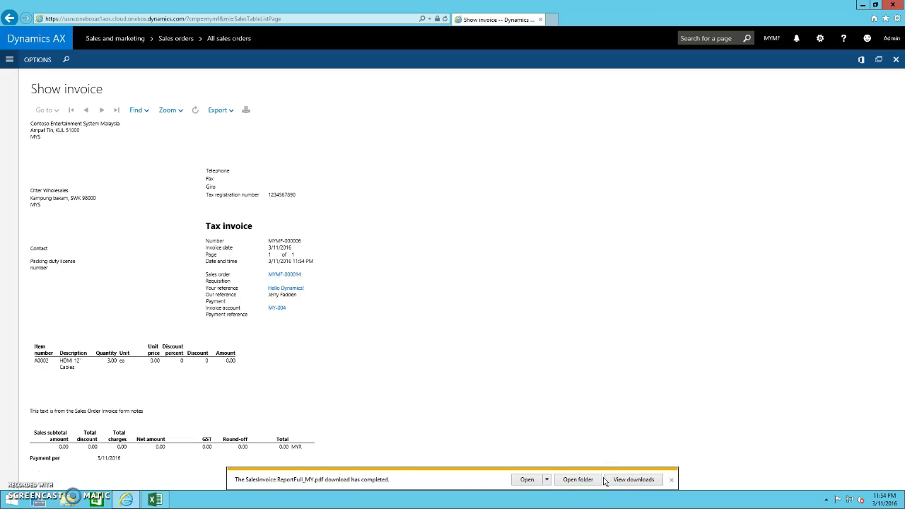
click(896, 63)
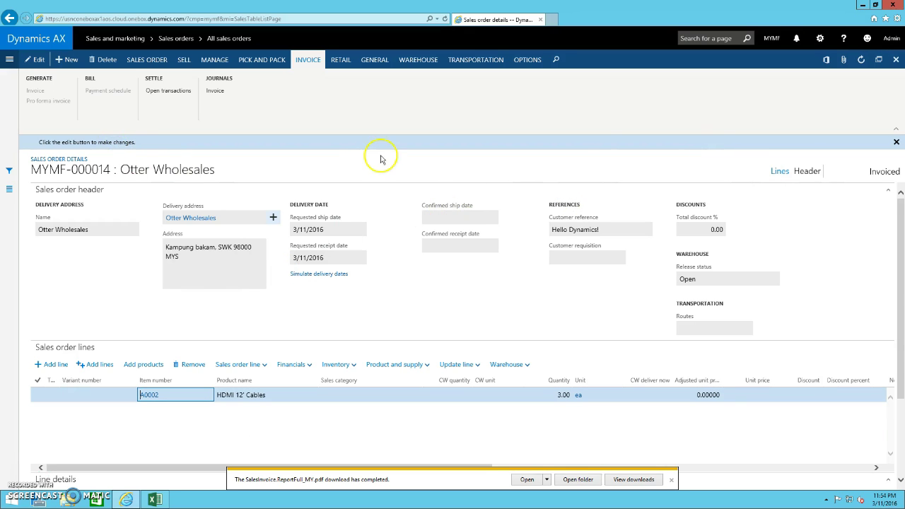
Step: Go to Accounts receivable > All customers and select customer MY-004, Otter Wholesales
click(896, 59)
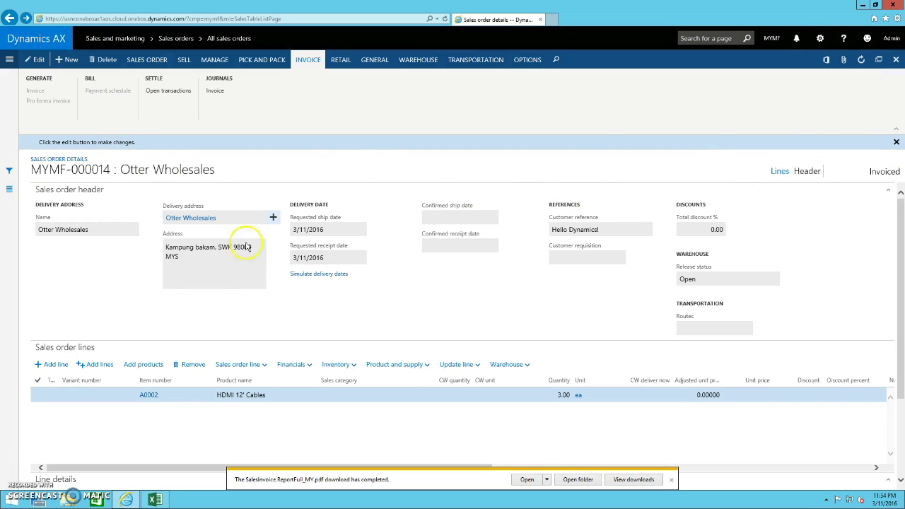
click(9, 60)
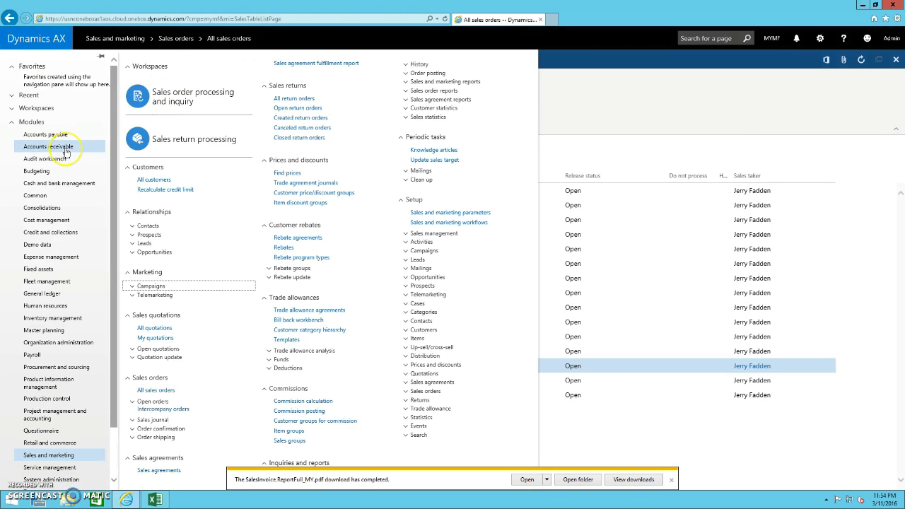
click(65, 148)
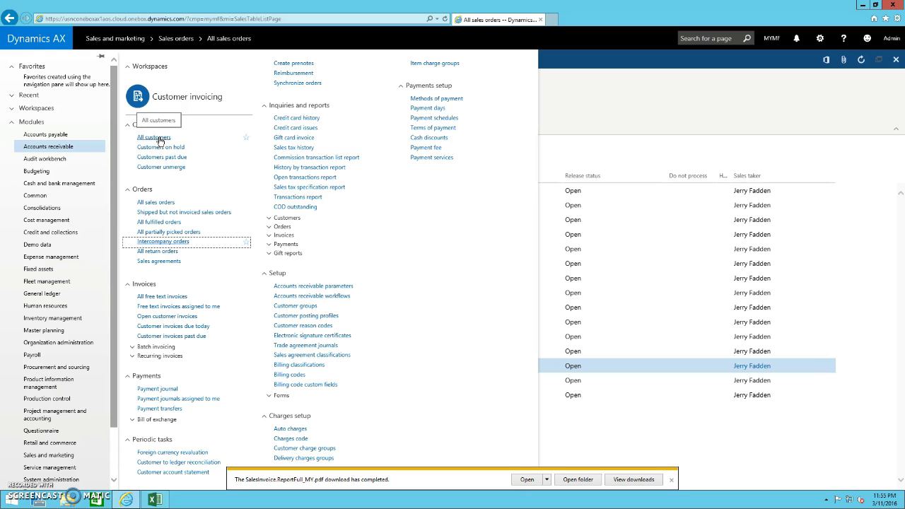
click(155, 138)
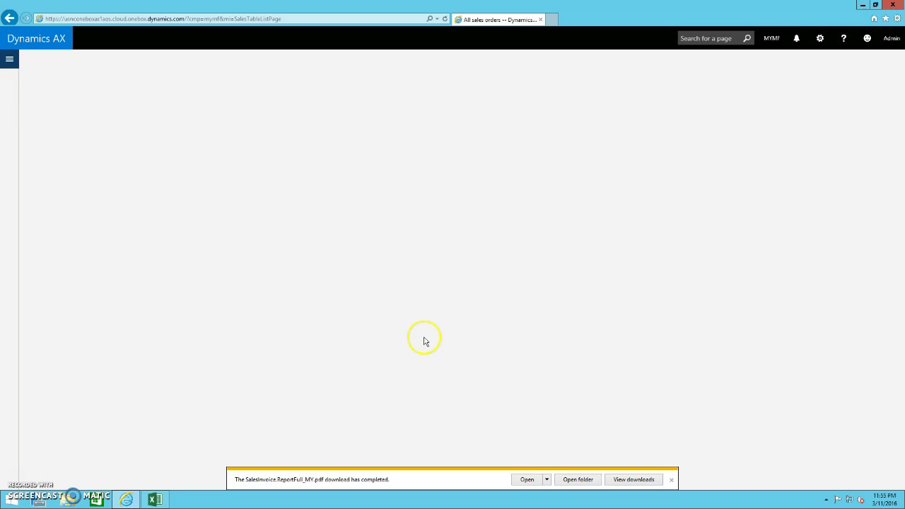
click(672, 480)
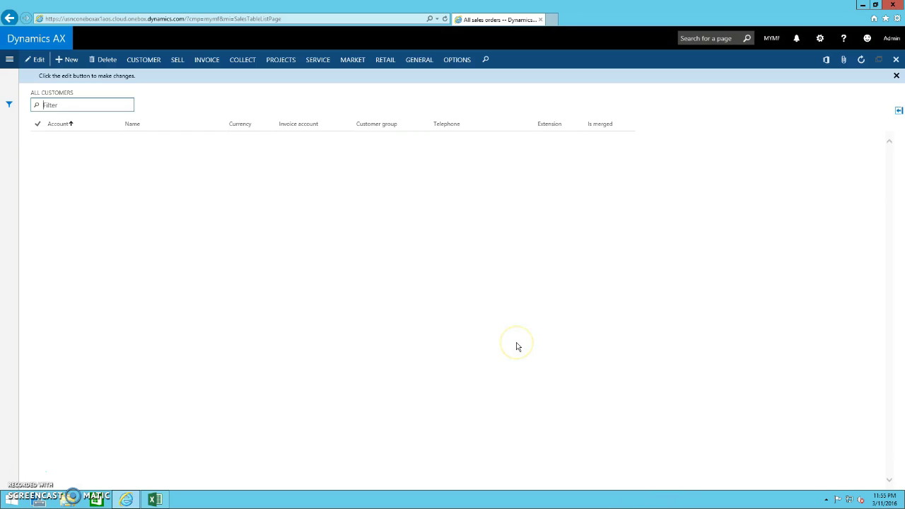
click(127, 251)
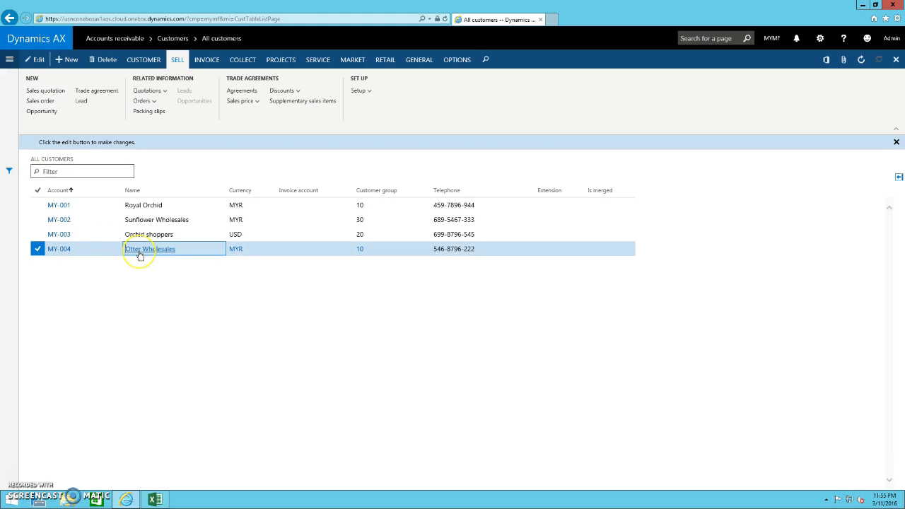
Step: Add a new payment journal for Otter Wholesales using the CustPay journal name
click(242, 61)
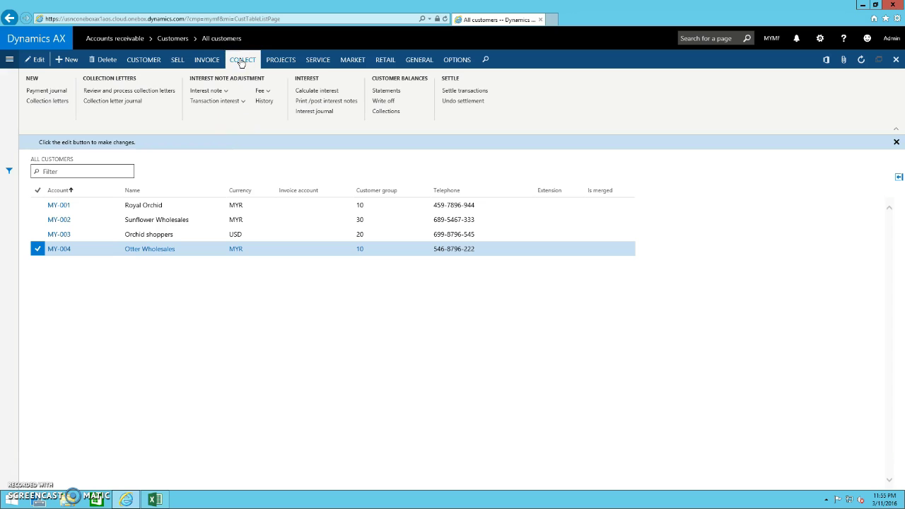
click(46, 90)
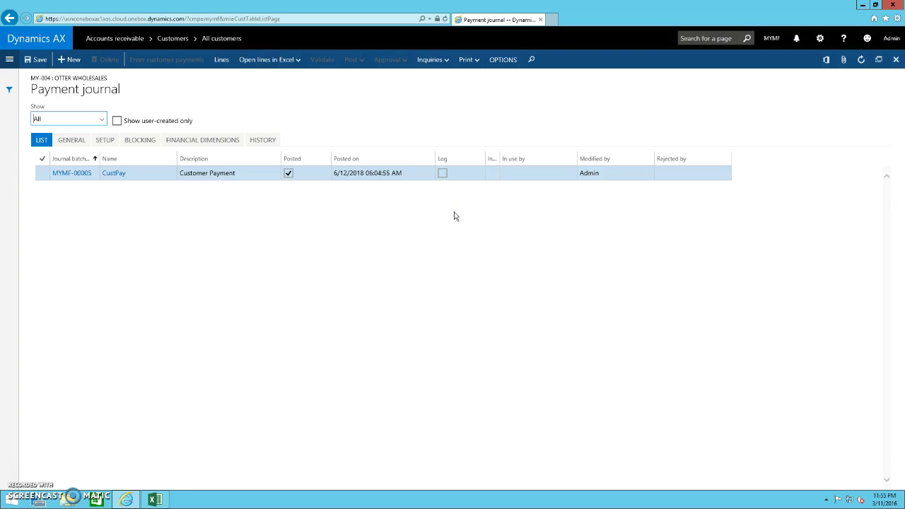
click(71, 63)
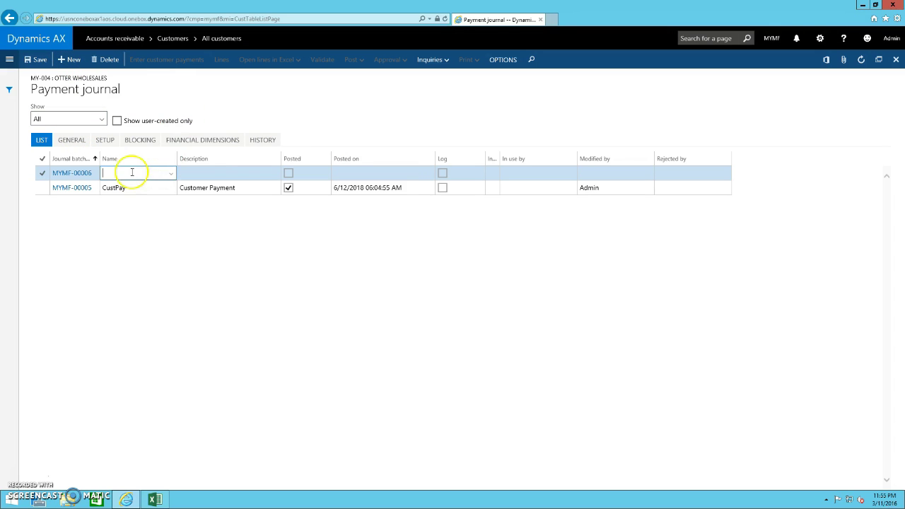
click(172, 174)
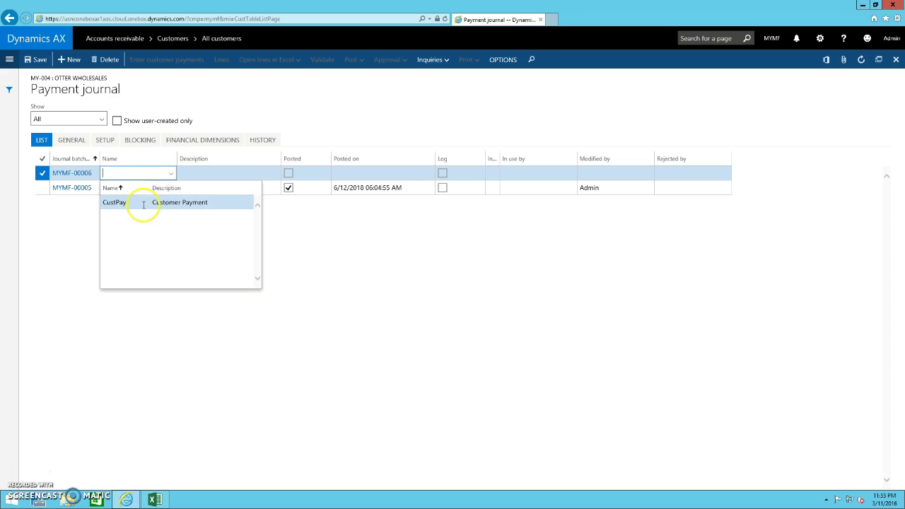
click(201, 202)
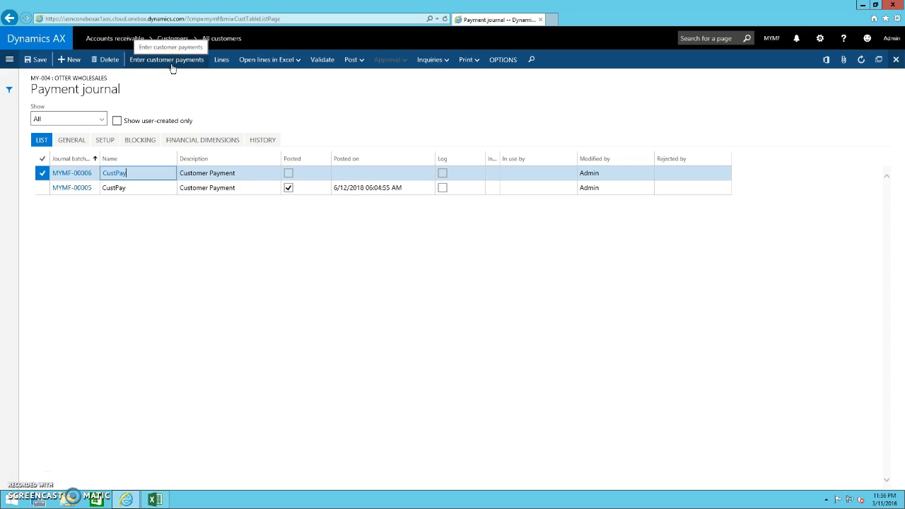
Step: Enter a 50.00 payment from customer MY-004 settling invoice MYMF-000007 and save it to the journal
click(172, 66)
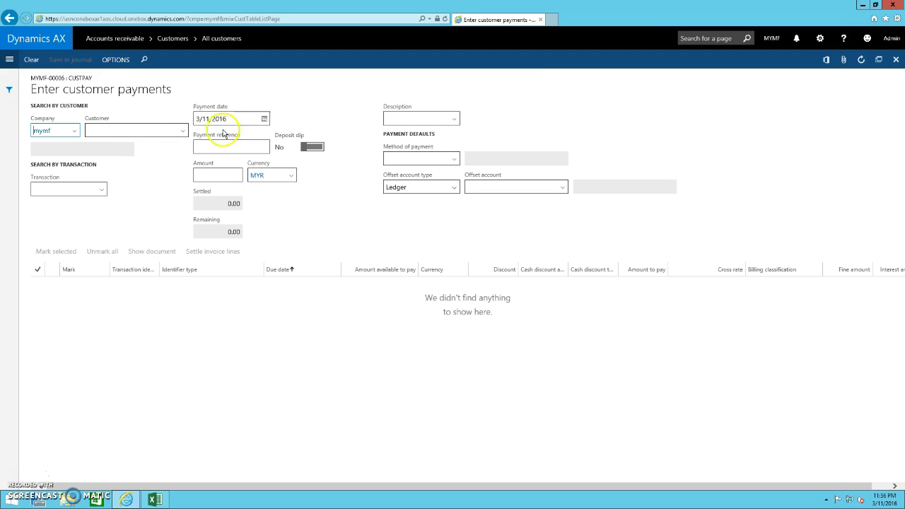
click(181, 134)
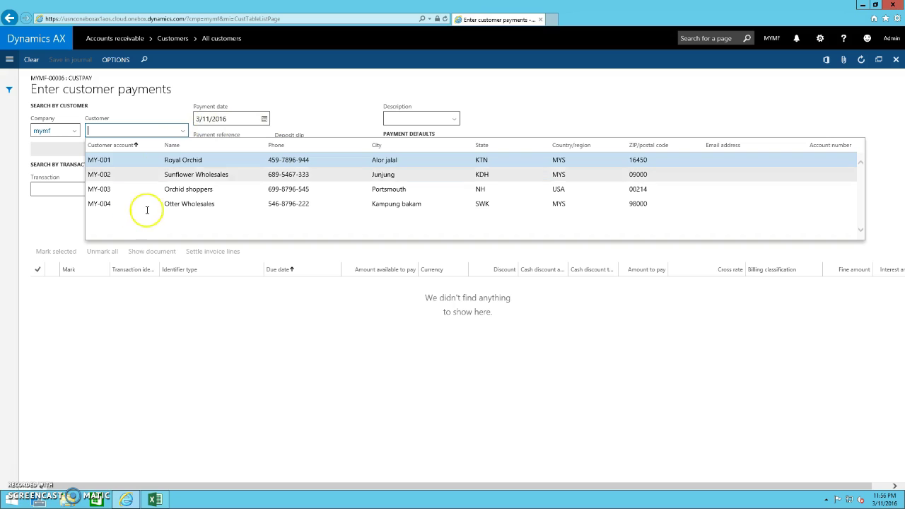
click(184, 205)
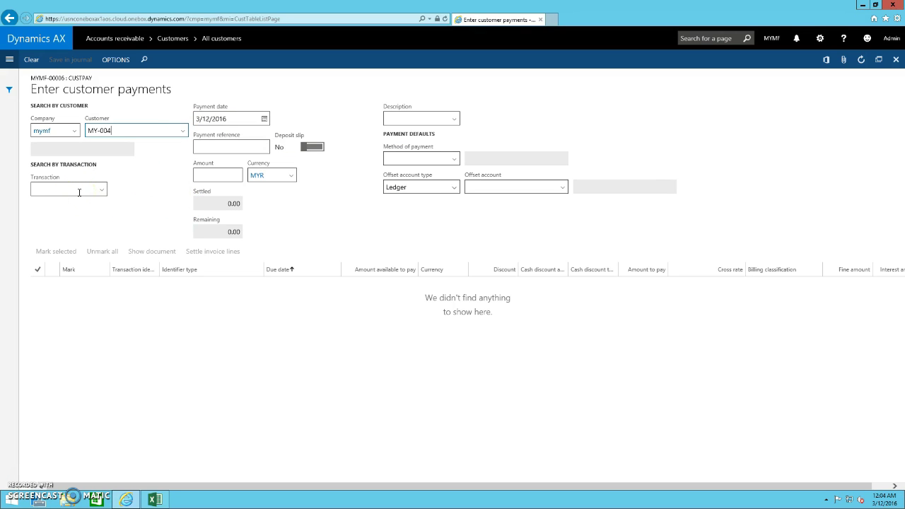
click(79, 191)
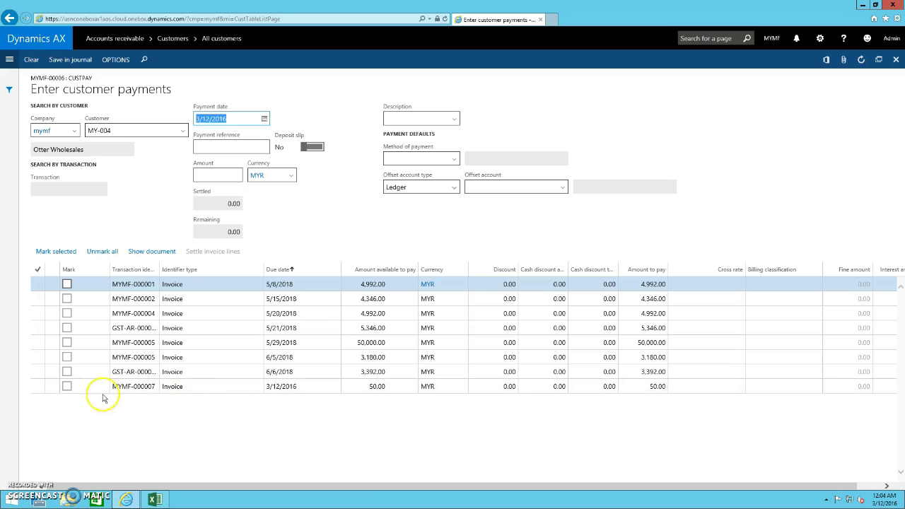
click(67, 389)
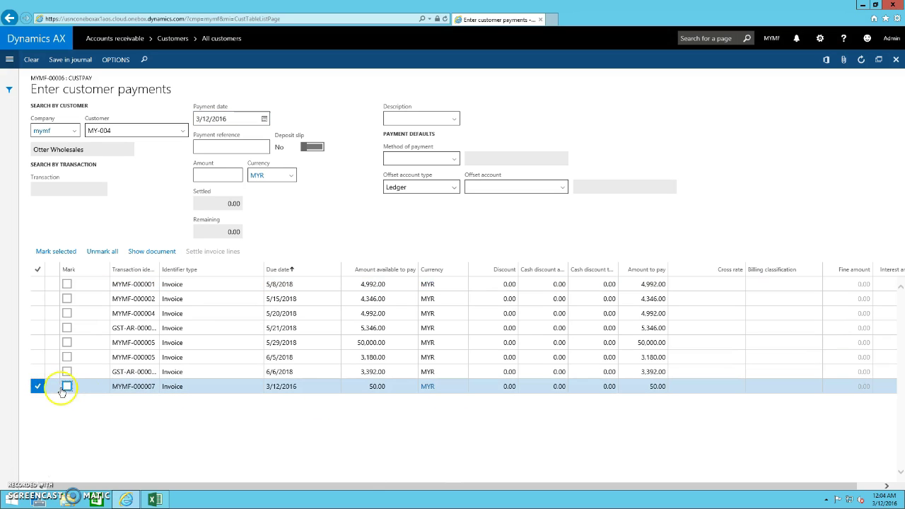
click(67, 387)
click(225, 176)
text(50)
key(Tab)
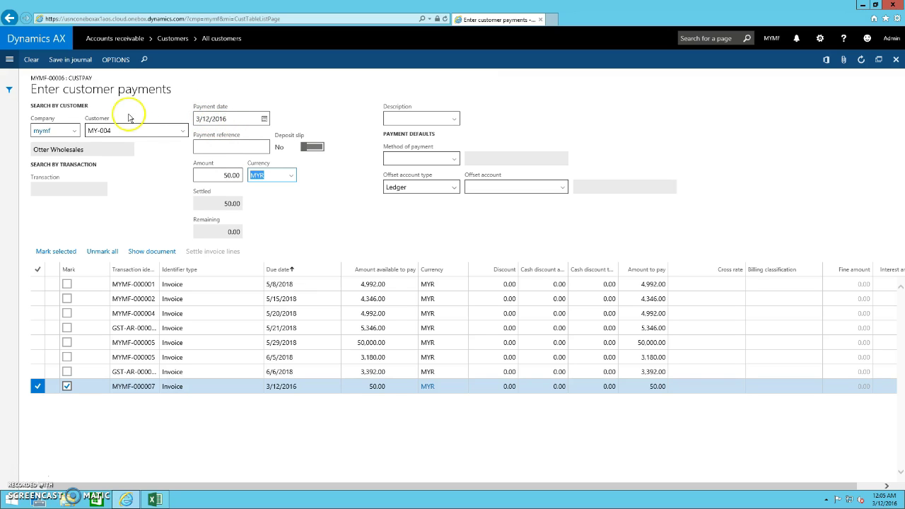
click(73, 65)
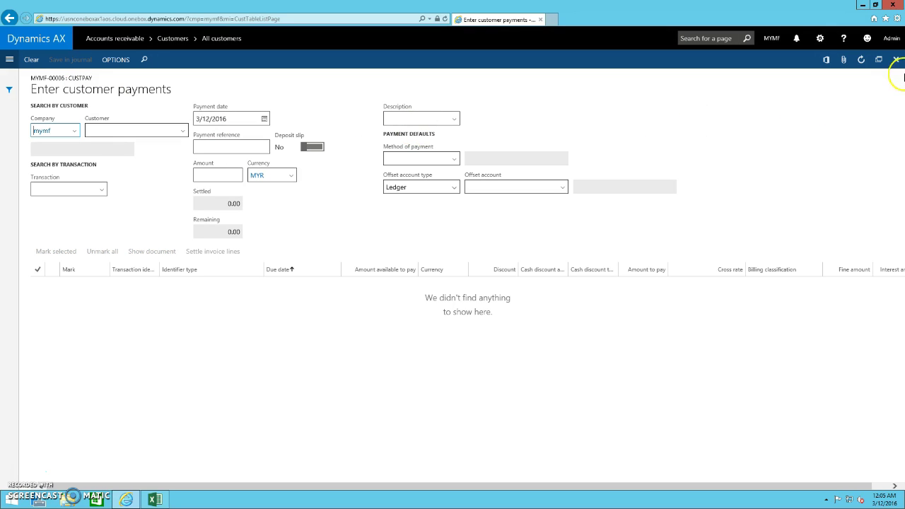
Step: Review journal MYMF-00006's lines, then open them in Excel with the Customer payment journal template
click(895, 59)
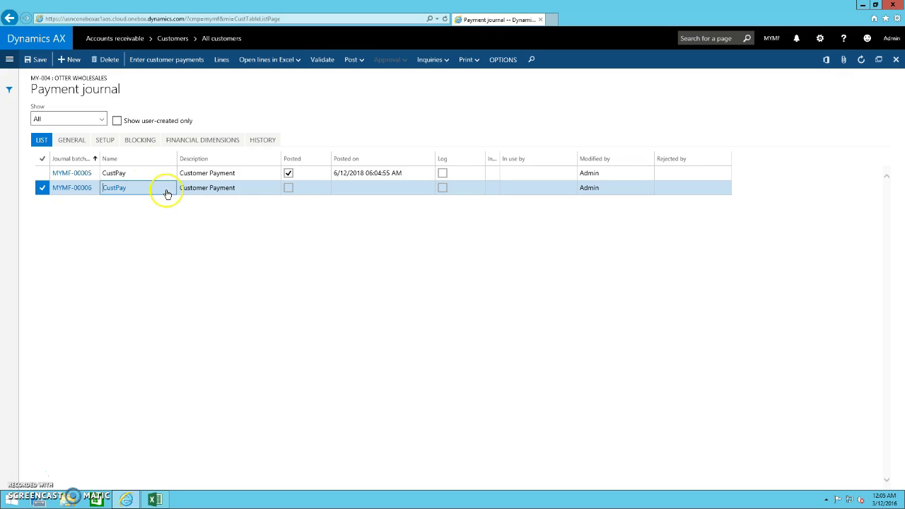
click(222, 61)
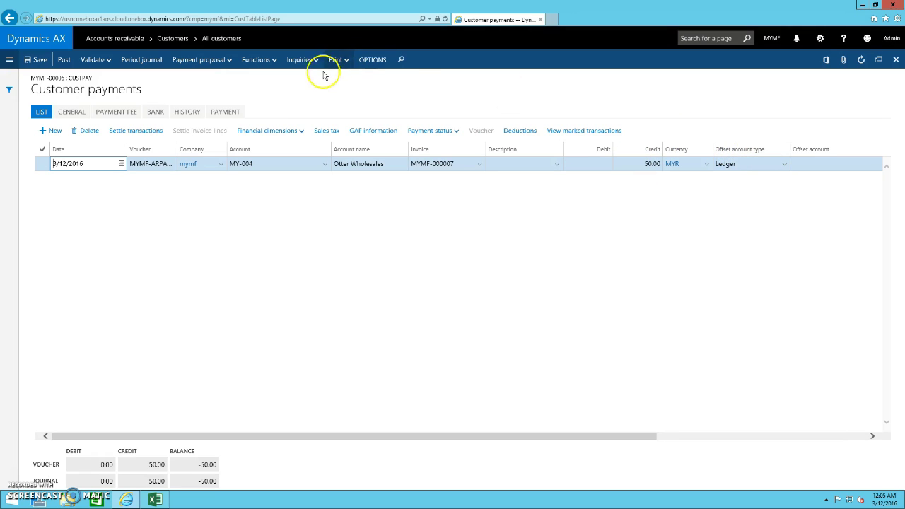
click(896, 61)
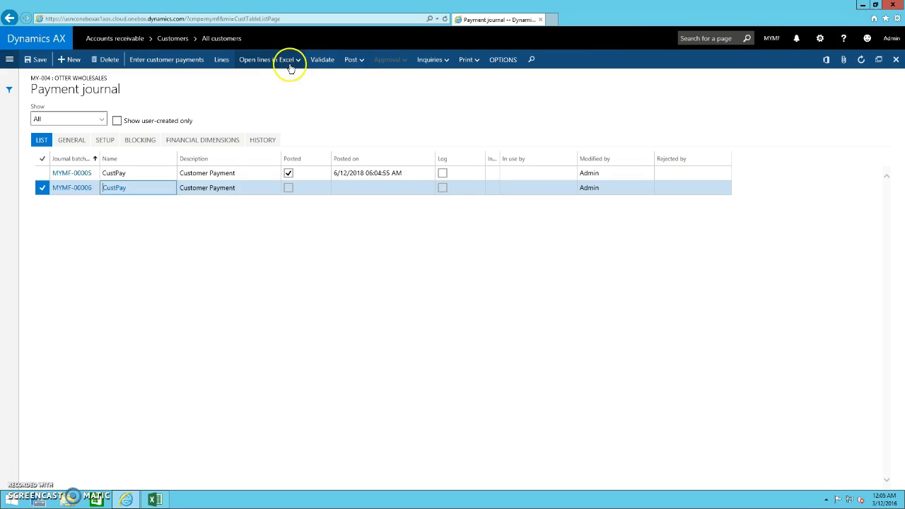
click(283, 65)
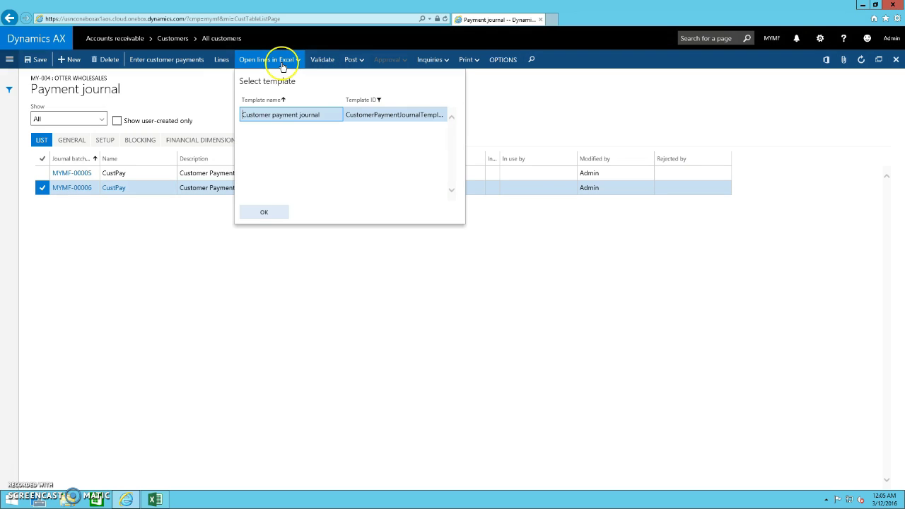
click(264, 213)
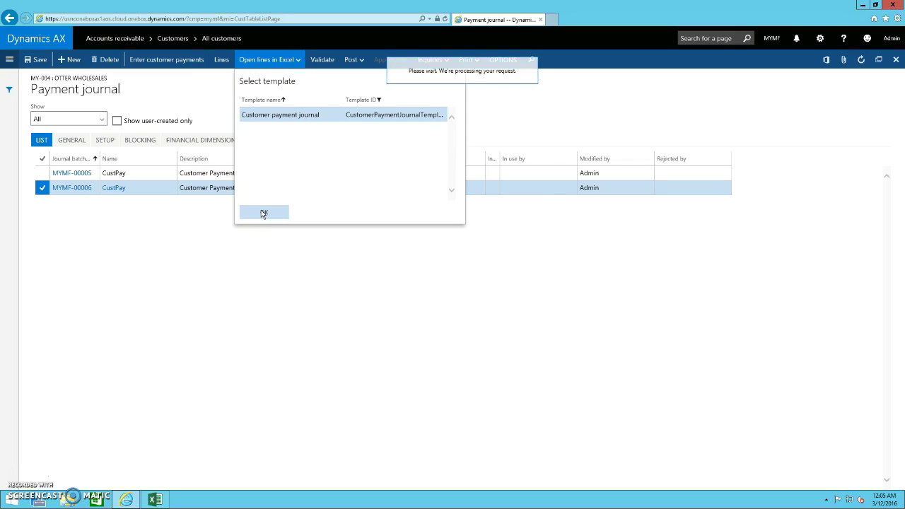
Step: Open the Customer Payment Journal Entry workbook, sign in to the Dynamics add-in, then close without saving
click(370, 234)
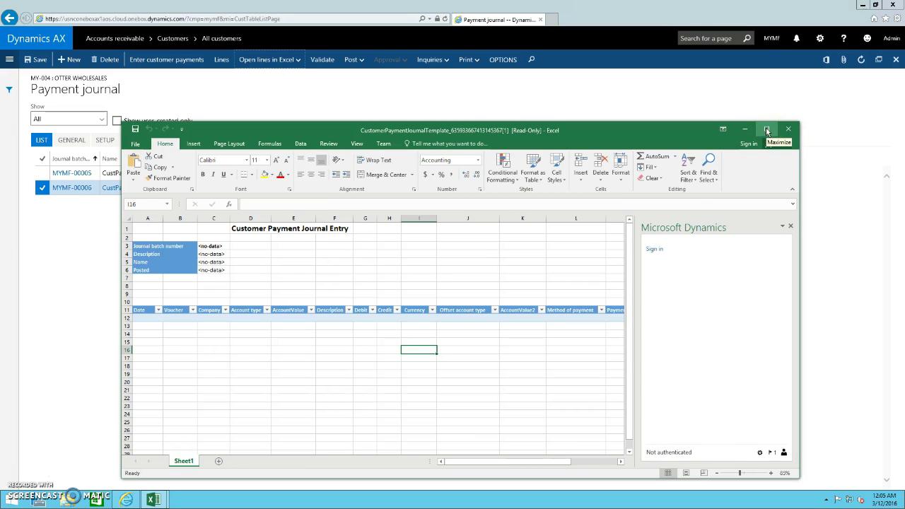
click(653, 251)
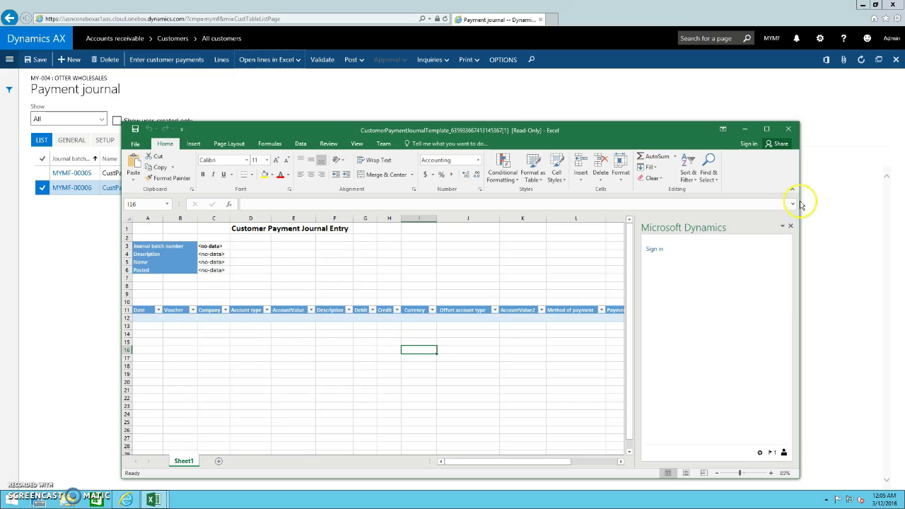
click(788, 135)
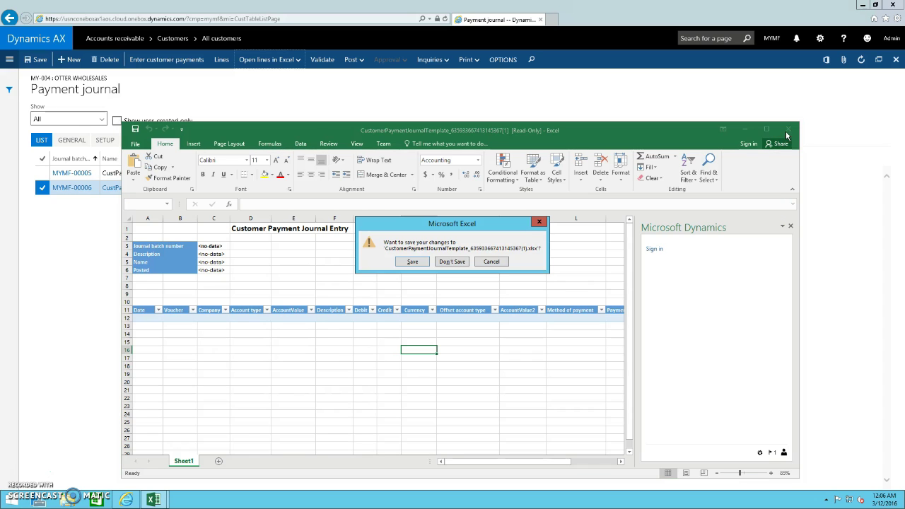
click(443, 261)
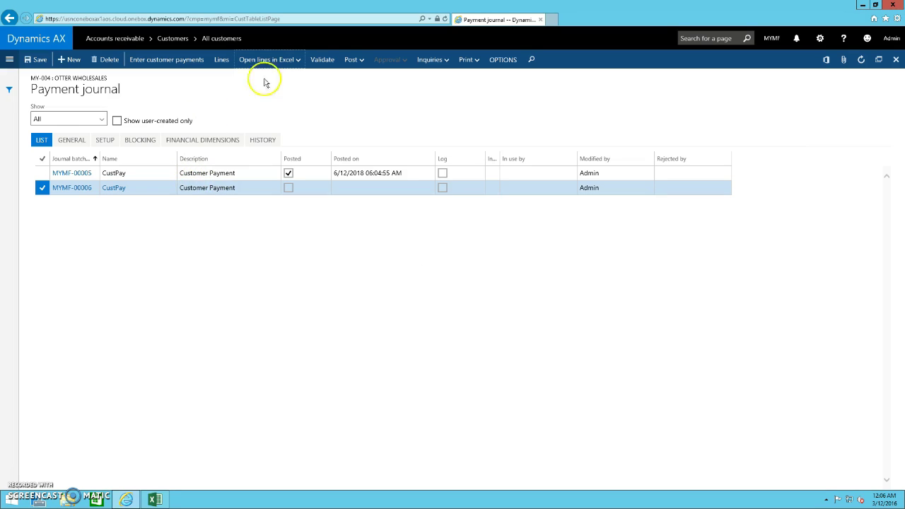
Step: Post payment journal MYMF-00006 and check the posting notification messages
click(352, 61)
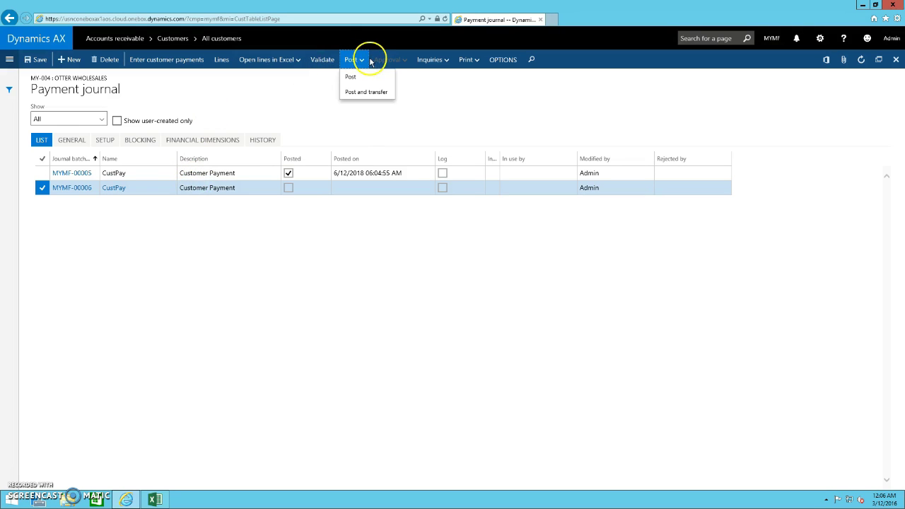
click(351, 78)
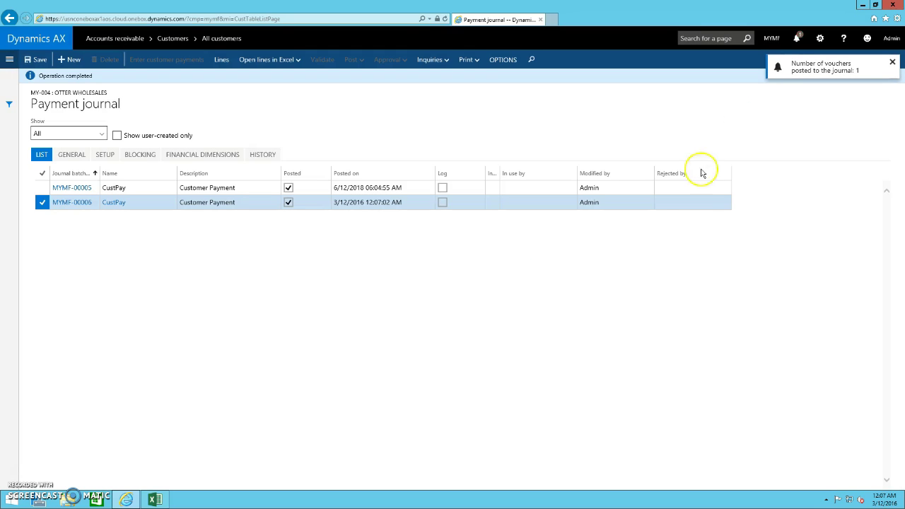
click(797, 44)
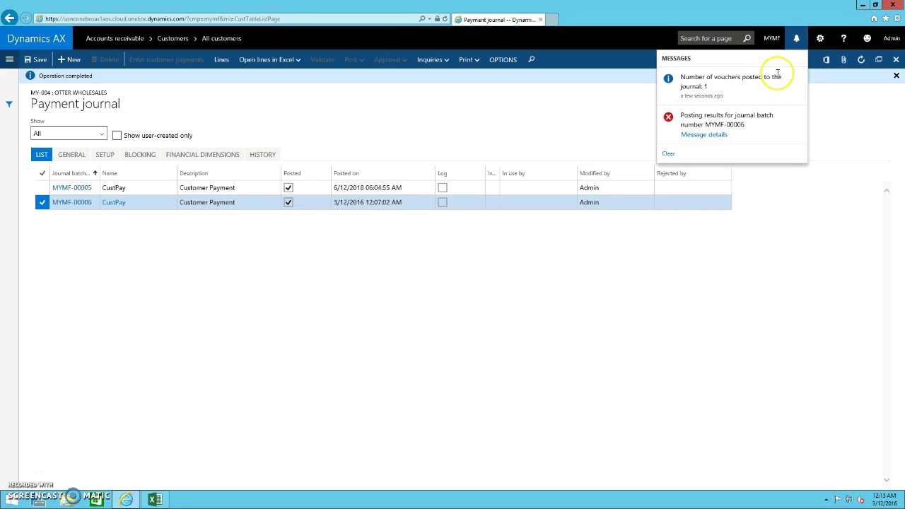
click(796, 38)
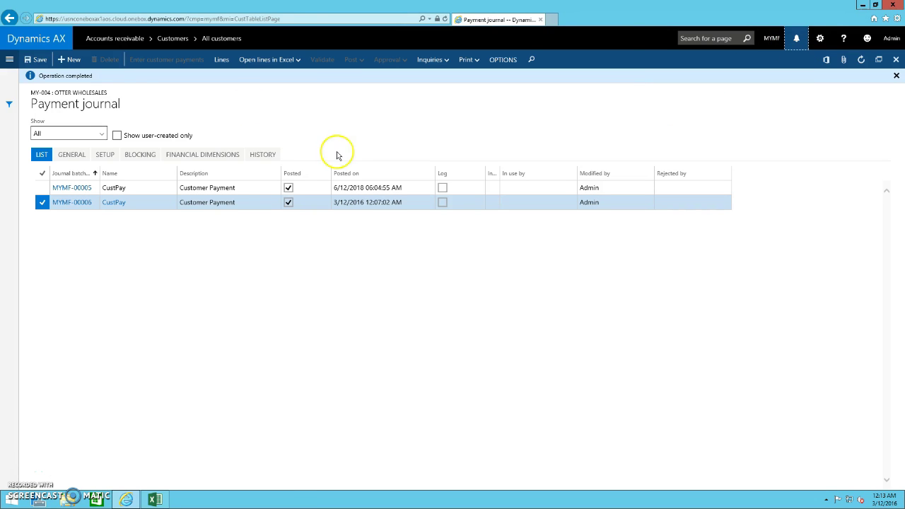
click(10, 61)
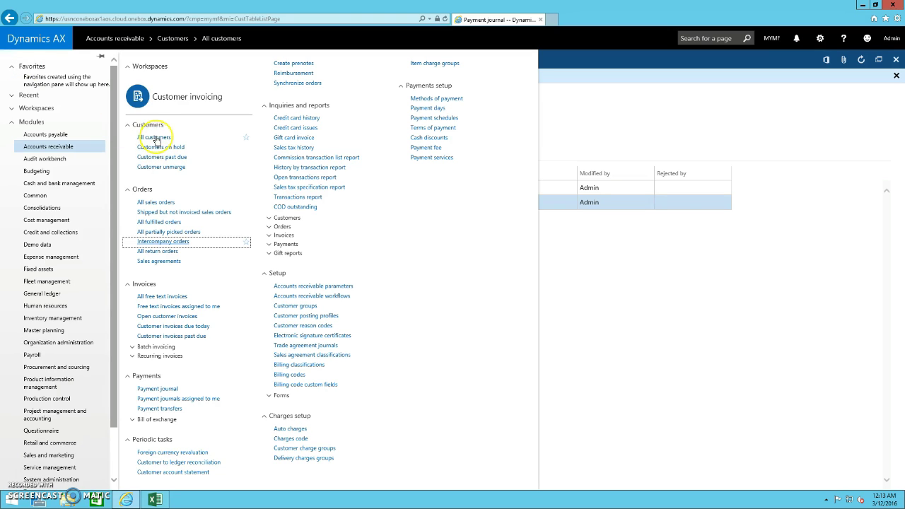
Step: Star All customers in the navigation pane as a favorite and reopen the All customers list
click(154, 138)
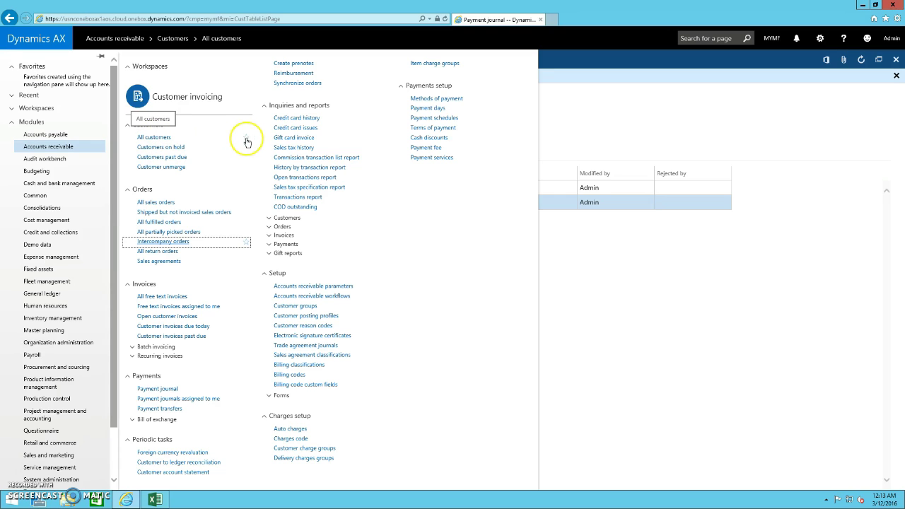
click(246, 138)
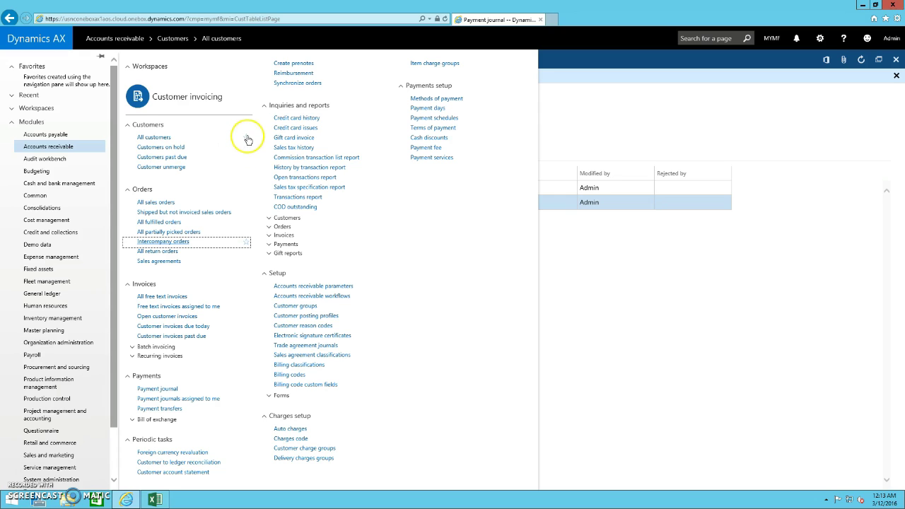
click(246, 139)
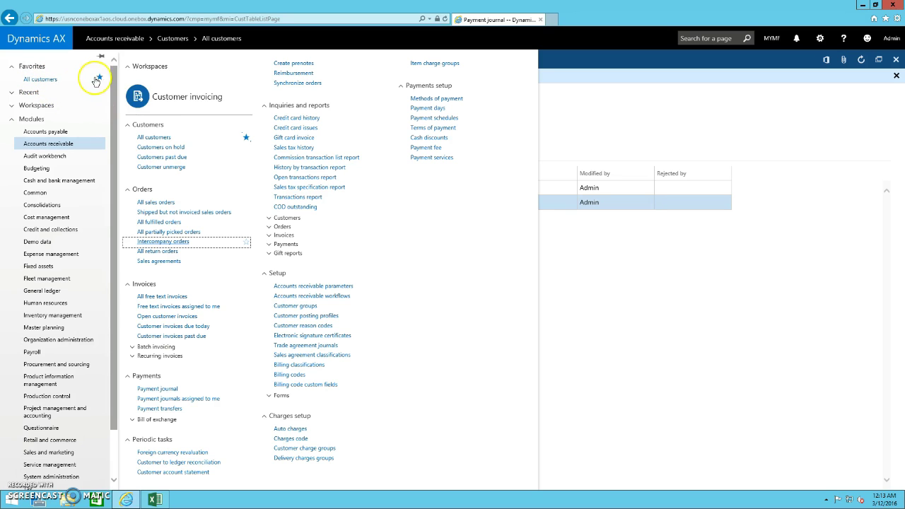
click(159, 138)
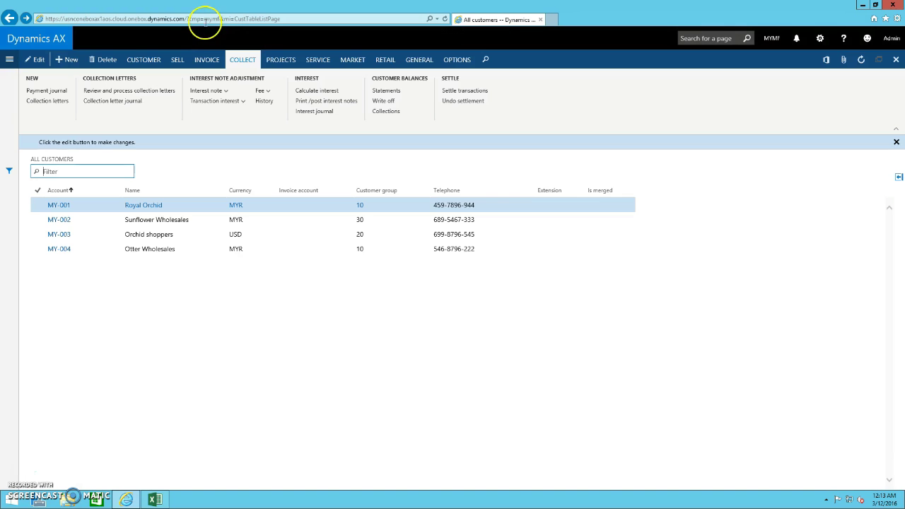
Step: Open customer Otter Wholesales' details and bring up its transaction list
click(60, 255)
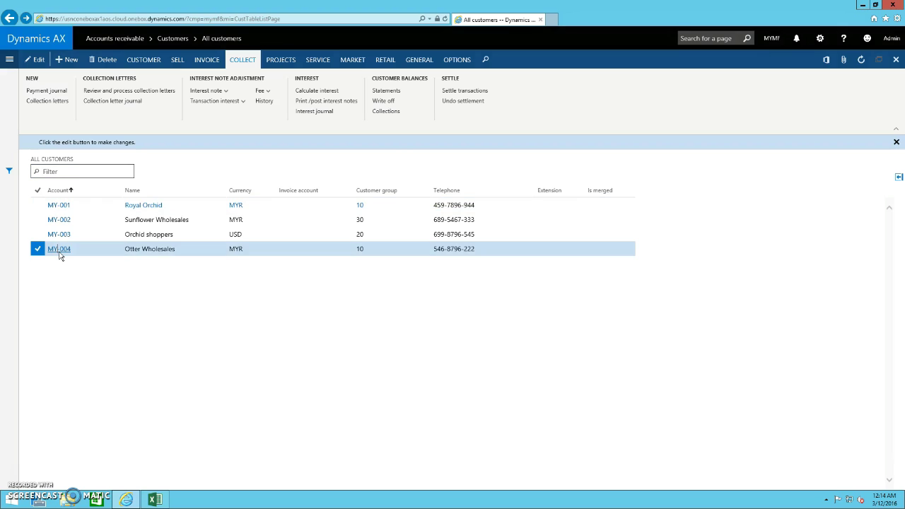
click(60, 248)
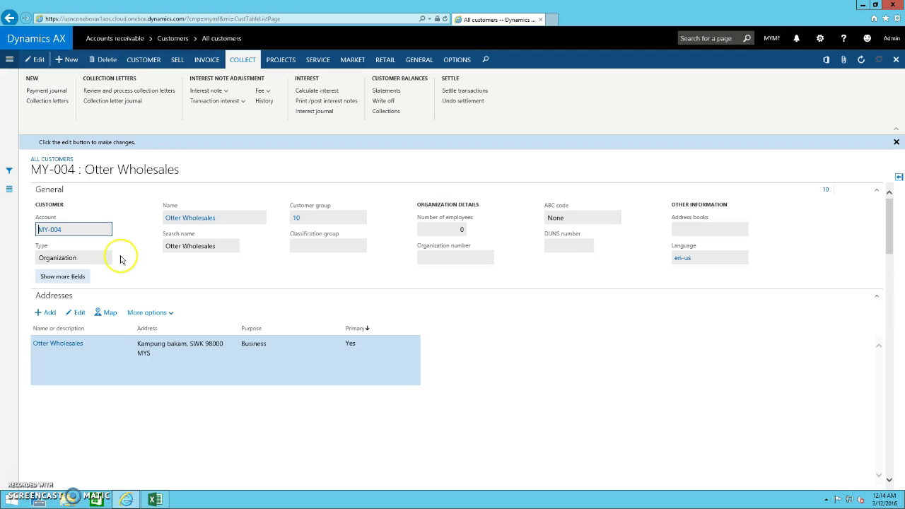
click(144, 59)
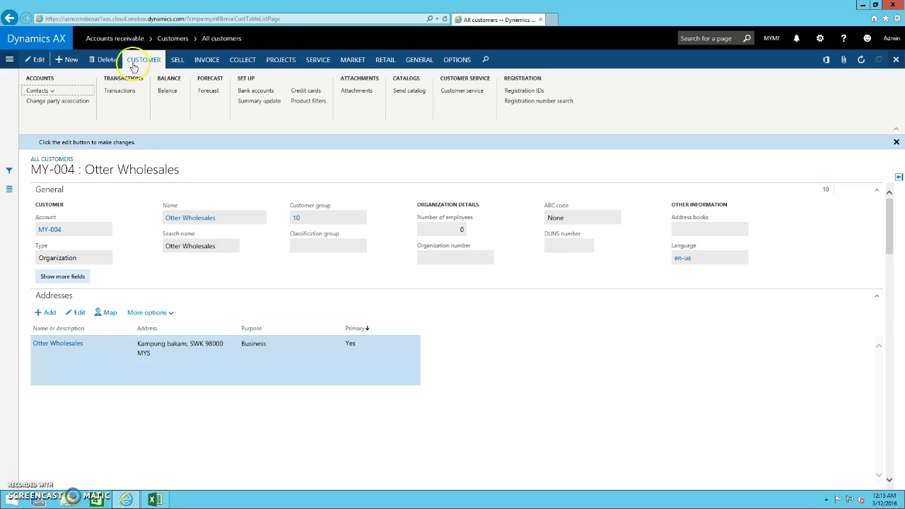
click(125, 92)
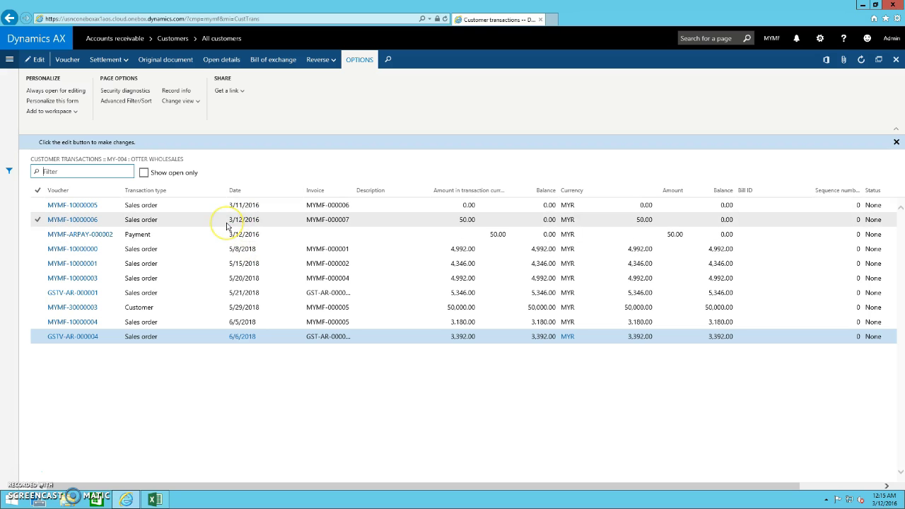
Step: Inspect the sales order invoice transaction and the 50.00 payment, both at 0.00 balance
click(227, 224)
click(151, 228)
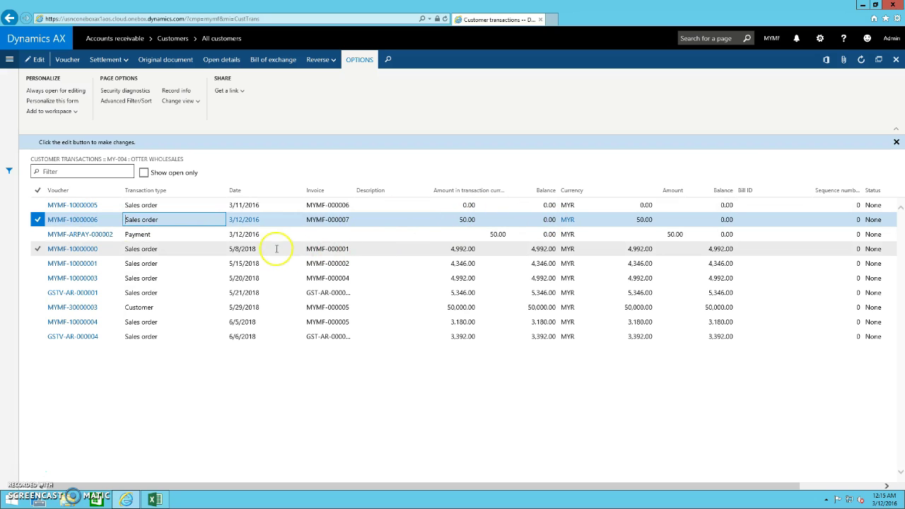
click(247, 234)
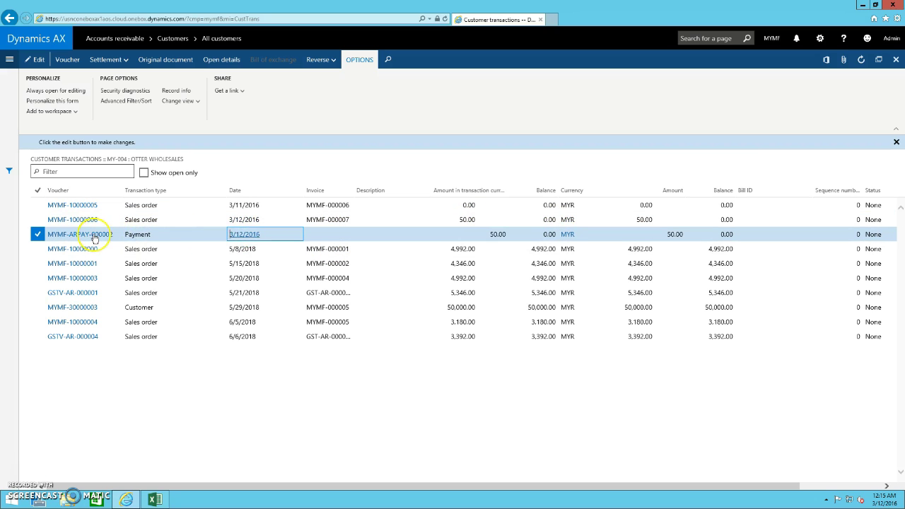